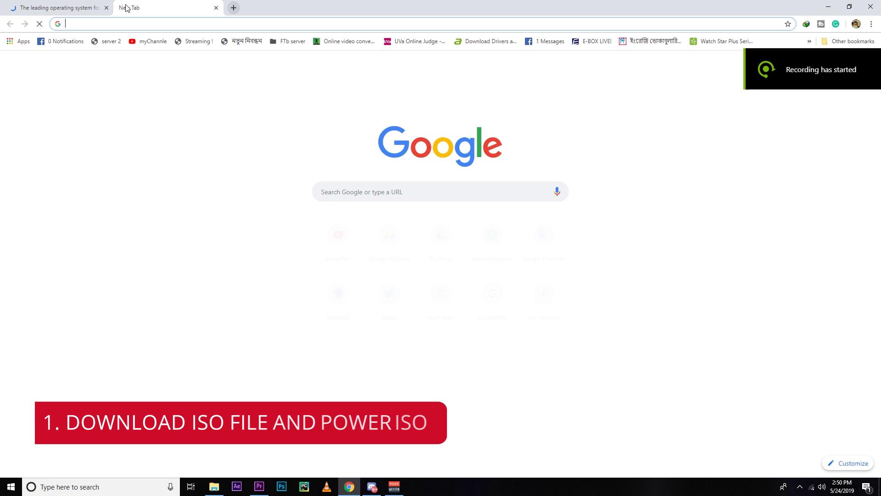
- Search Google for 'poweriso download'
type("poweriso")
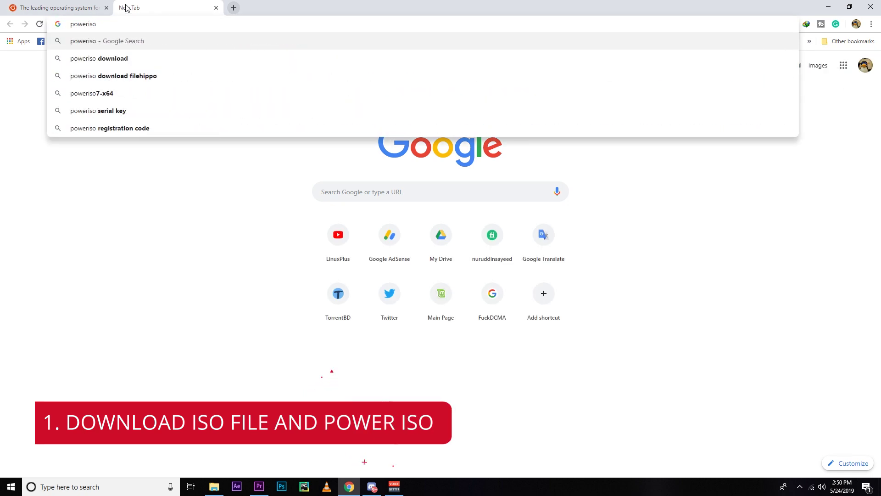
key("Down")
key("Return")
- Start the Ubuntu Desktop 19.04 image download, overwriting the earlier one, and download PowerISO v7.4 (64-bit)
left_click(36, 5)
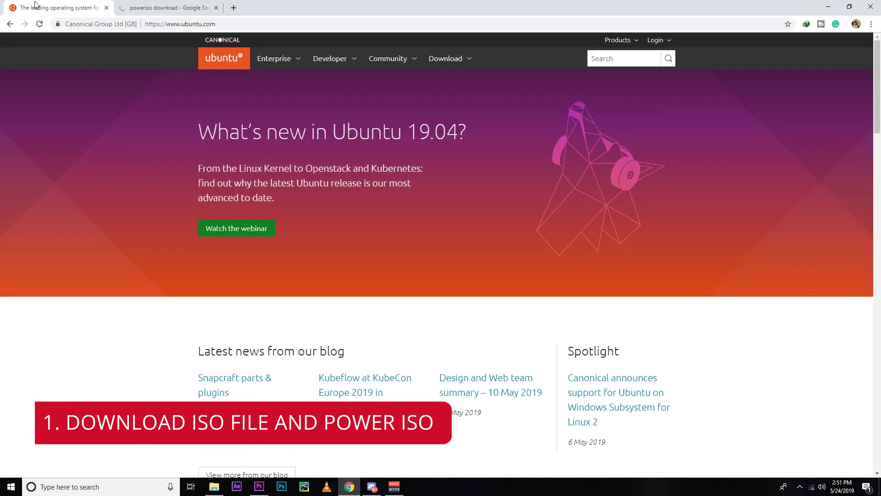
left_click(446, 58)
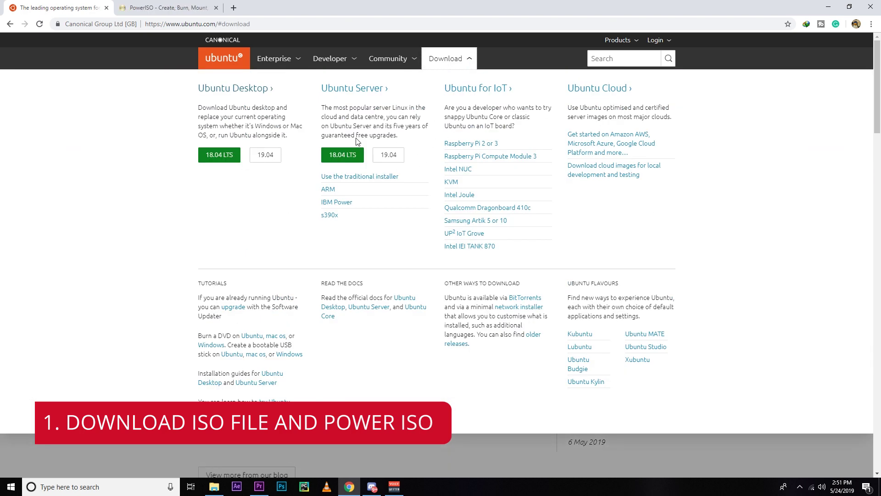
left_click_drag(178, 95, 266, 97)
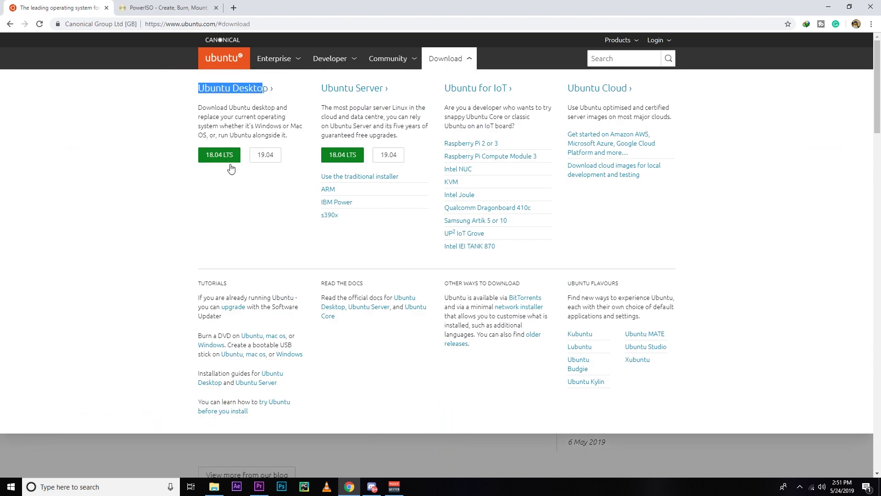
left_click(230, 167)
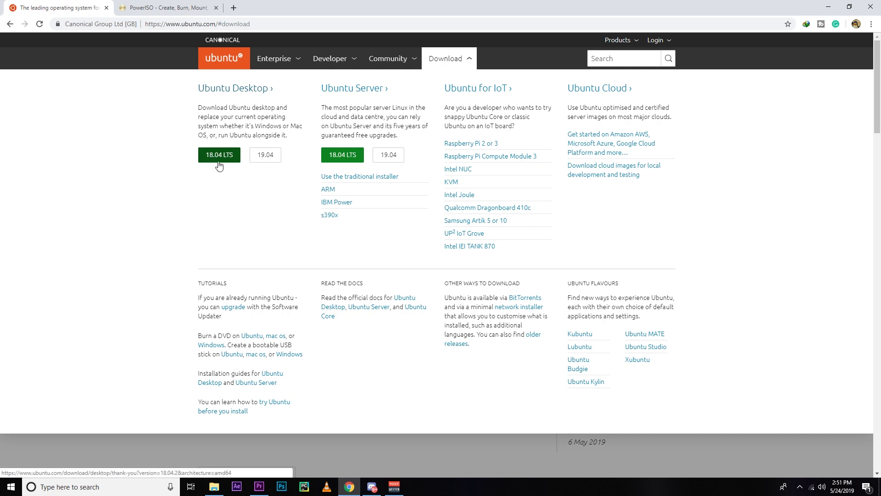
left_click(273, 156)
scroll(142, 280, "down", 10)
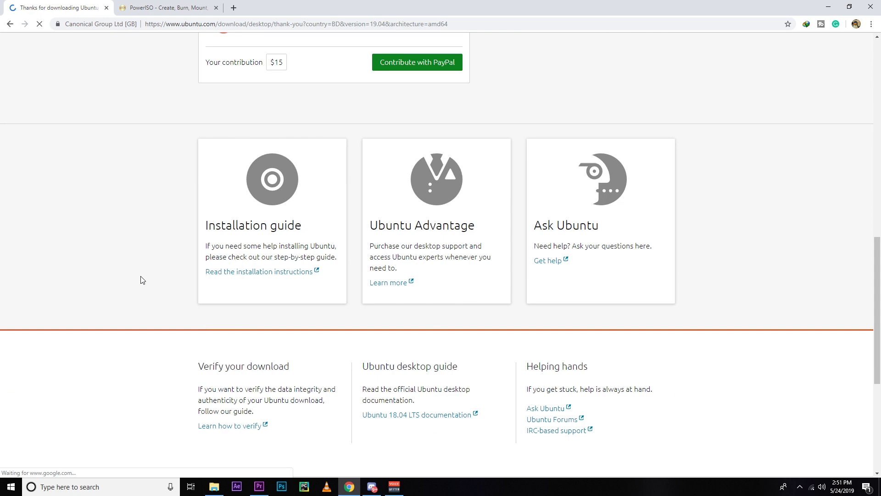
scroll(143, 280, "up", 10)
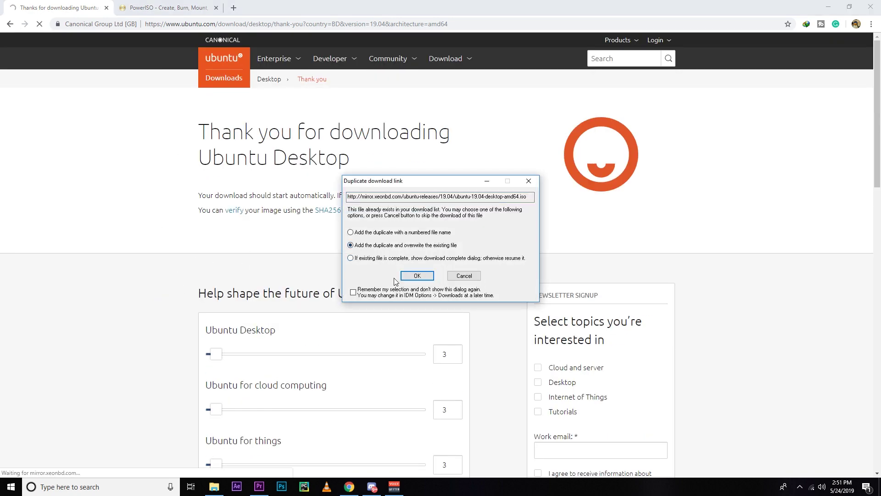
left_click(416, 276)
left_click(436, 275)
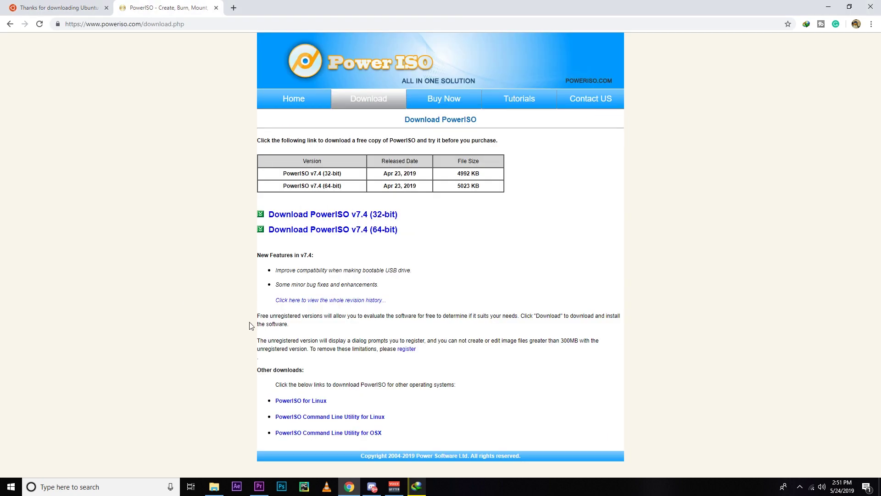
left_click(299, 233)
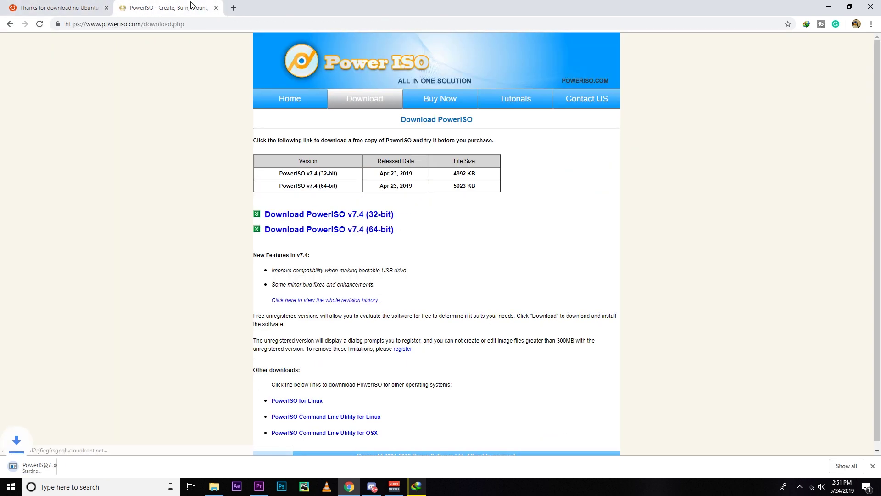
left_click(234, 6)
- Search for 'rufus download' and scroll the rufus.ie page to its Download section
type("ru")
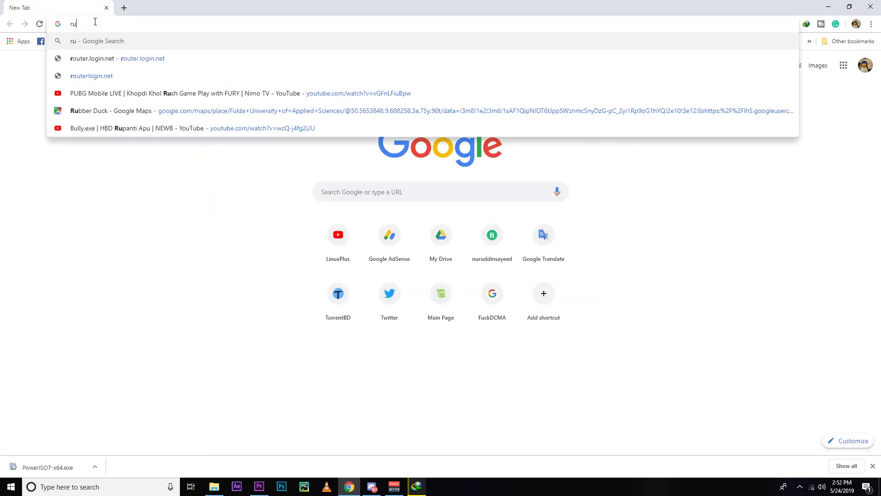
type("fus")
key("Down")
key("Return")
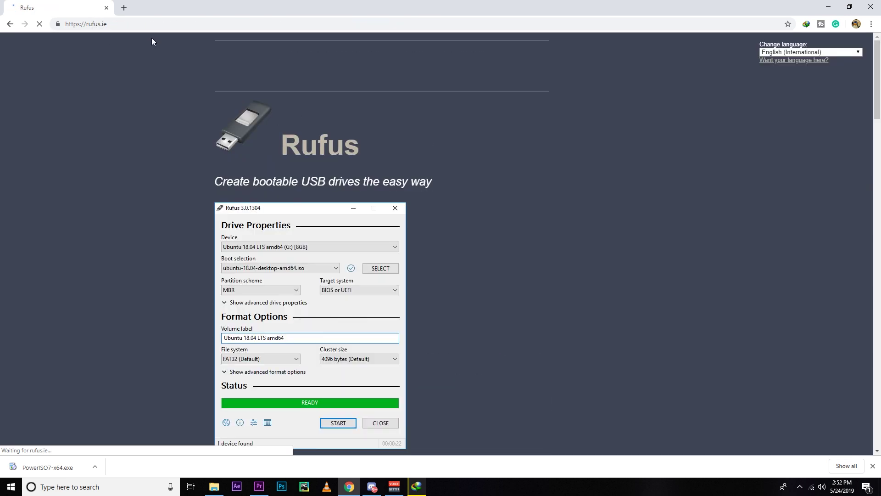
scroll(193, 264, "down", 5)
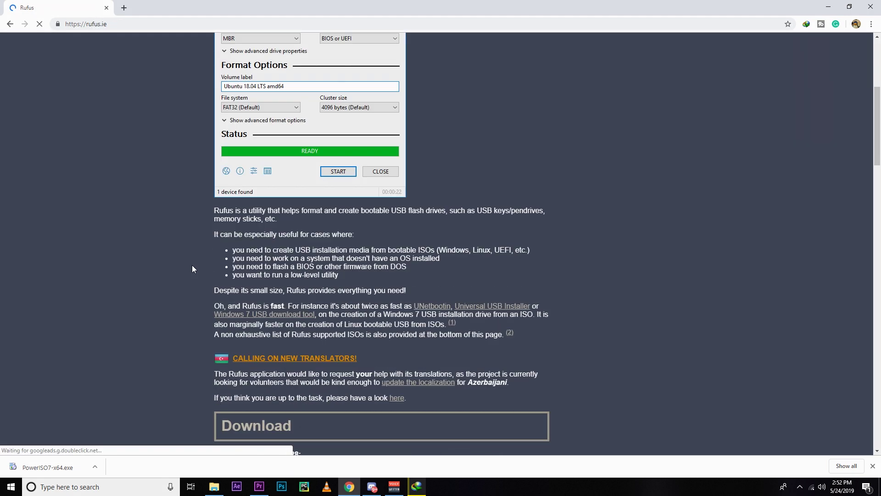
scroll(192, 265, "up", 5)
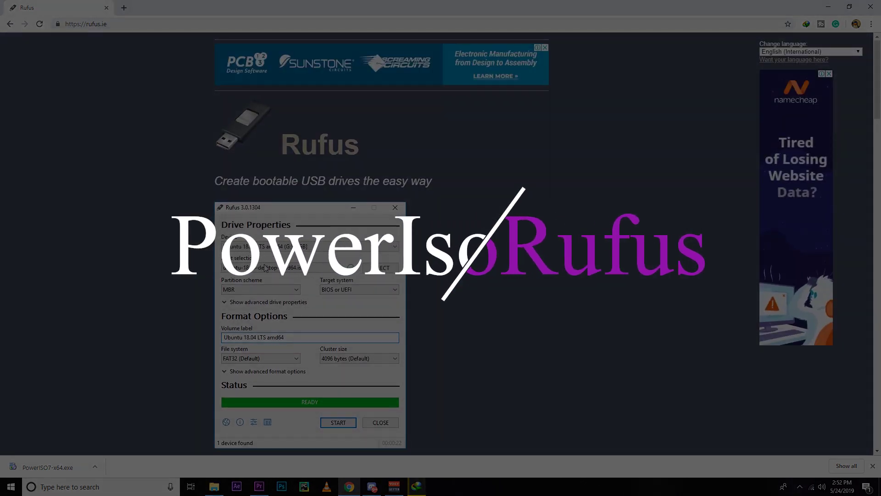
scroll(265, 268, "down", 5)
scroll(265, 268, "up", 5)
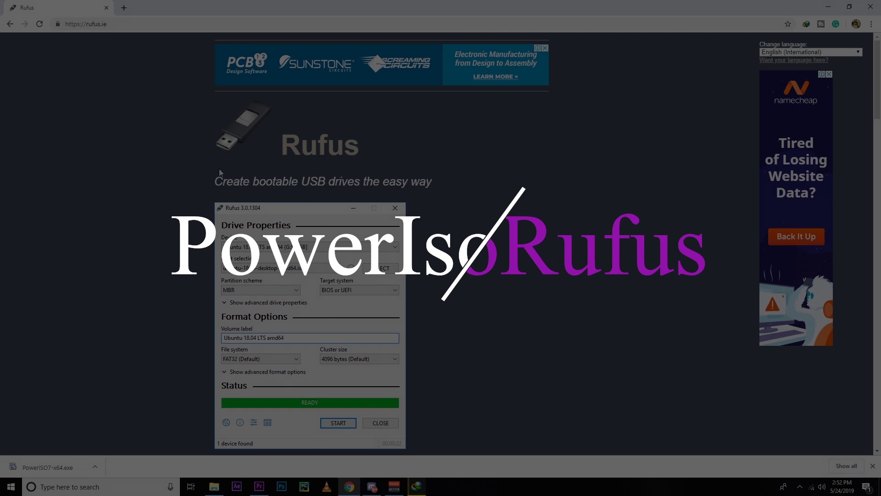
scroll(239, 282, "down", 10)
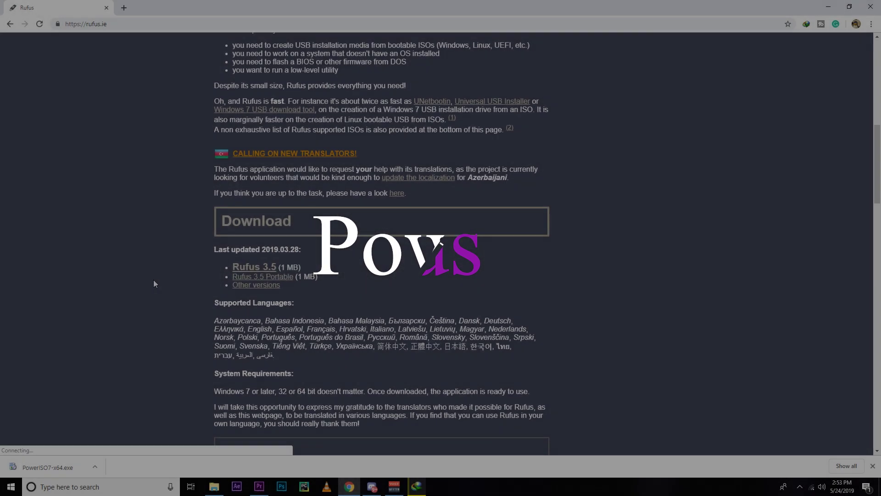
scroll(152, 280, "up", 6)
scroll(152, 280, "up", 4)
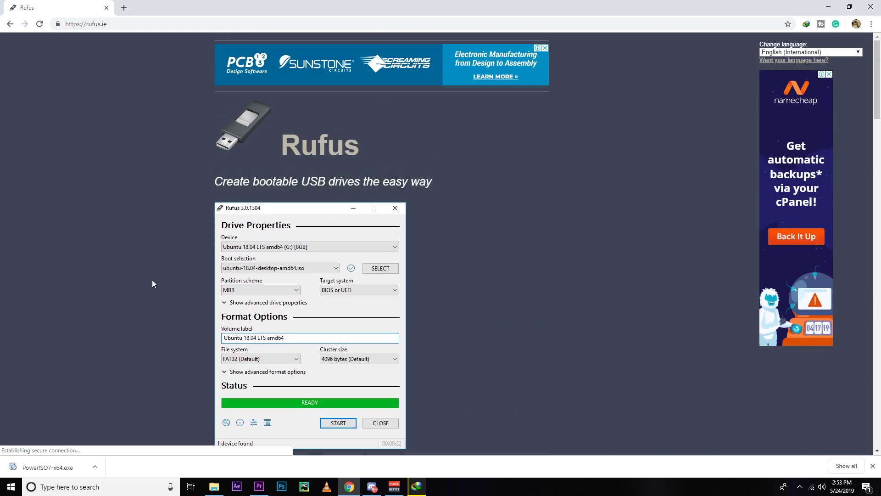
scroll(152, 279, "down", 5)
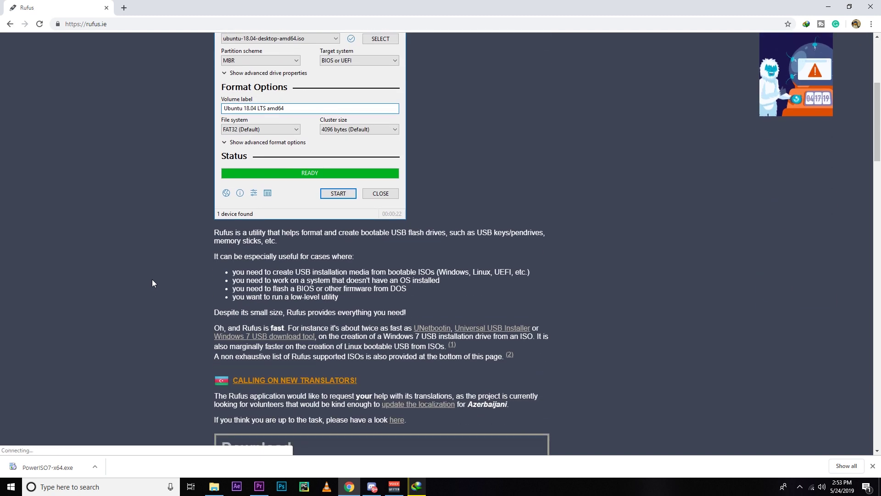
scroll(152, 283, "down", 6)
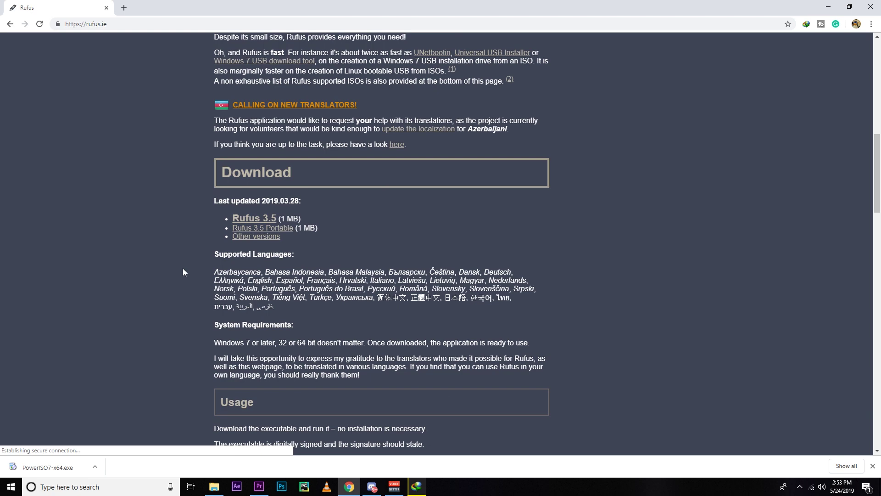
- Download Rufus 3.5 through IDM, then select the PowerISO, rufus-3.5 and Ubuntu image files
left_click(254, 218)
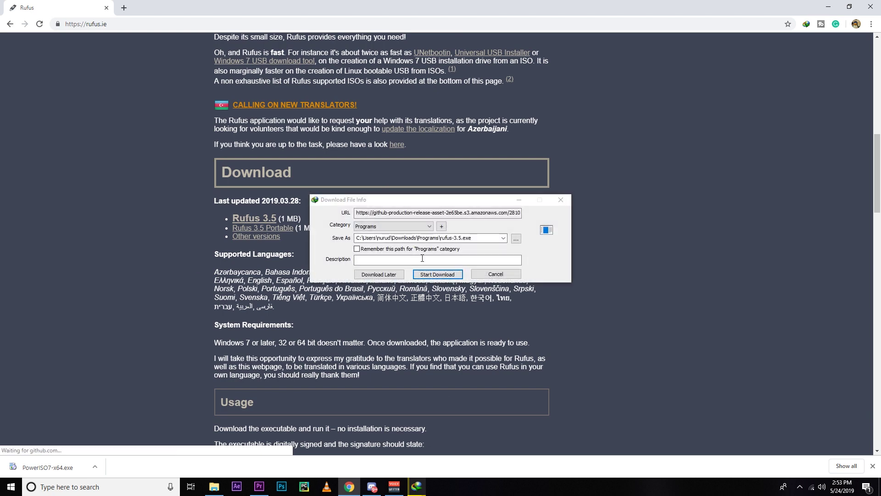
left_click(445, 277)
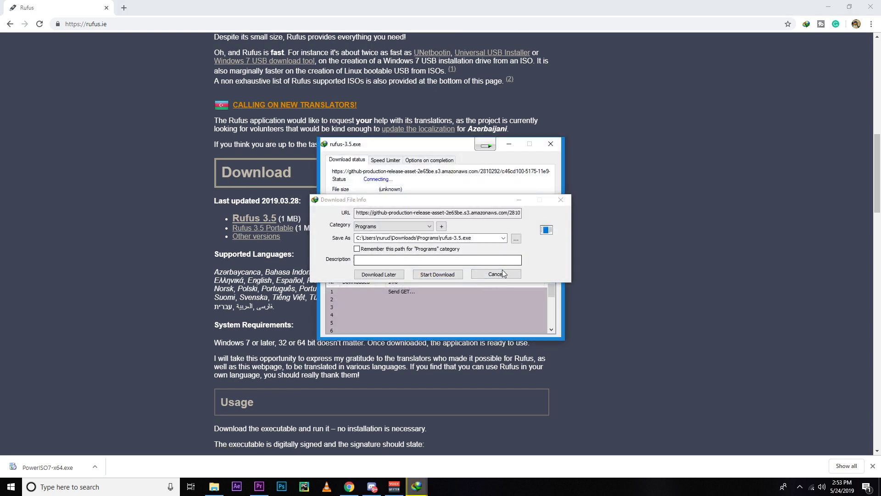
left_click_drag(79, 79, 232, 216)
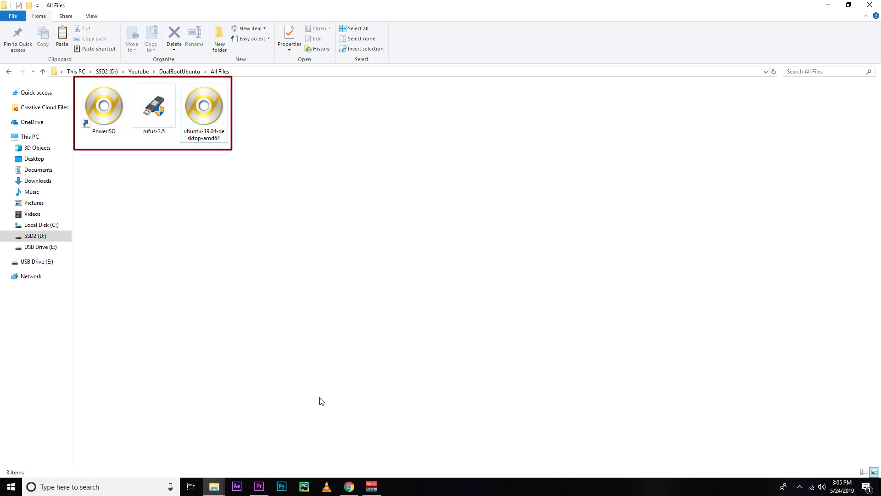
- Bring the Chrome browser window back to the front
left_click(350, 486)
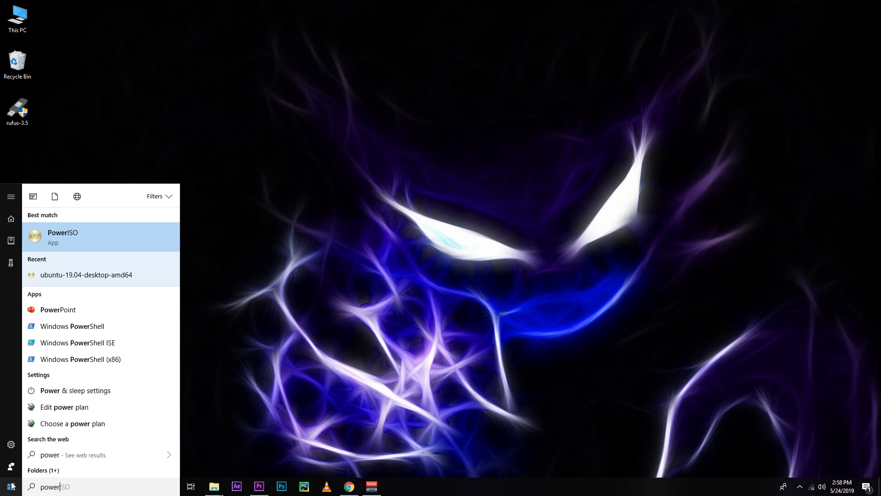
- Launch PowerISO as administrator and continue using it unregistered
right_click(67, 236)
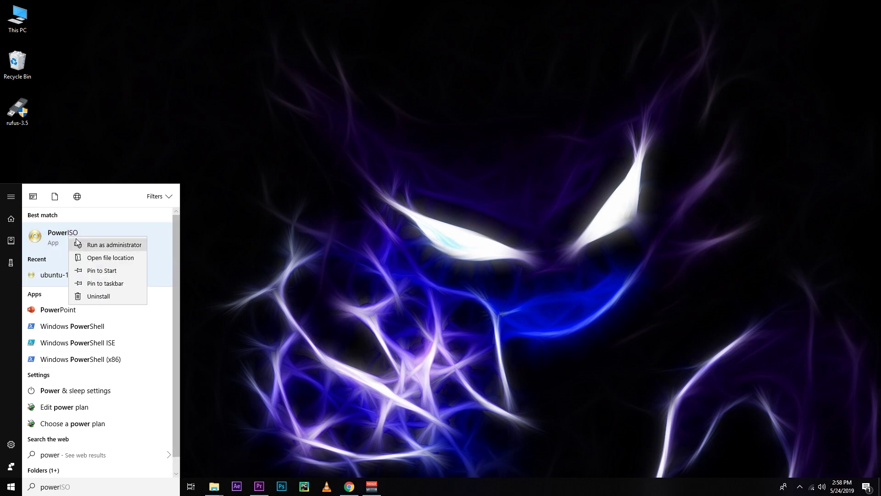
left_click(77, 245)
left_click(400, 308)
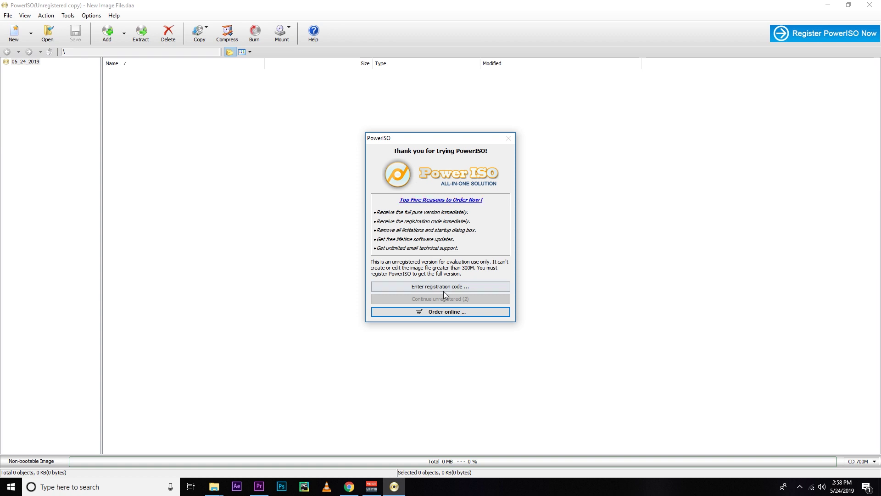
left_click(450, 299)
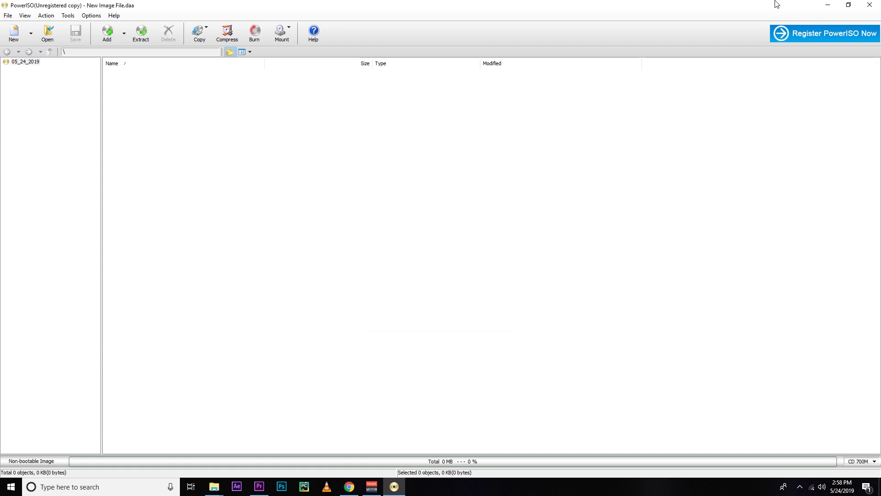
- Restore the PowerISO window from full screen, move it, and open its Tools menu
left_click(856, 5)
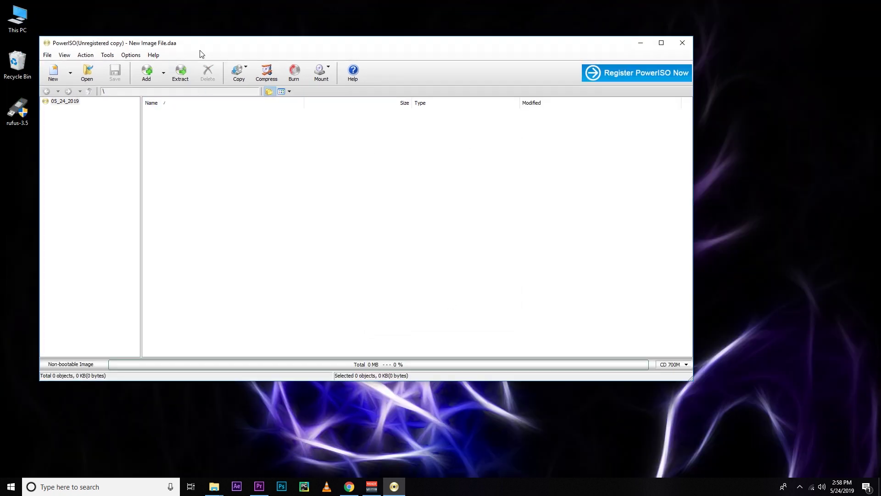
left_click_drag(187, 45, 224, 73)
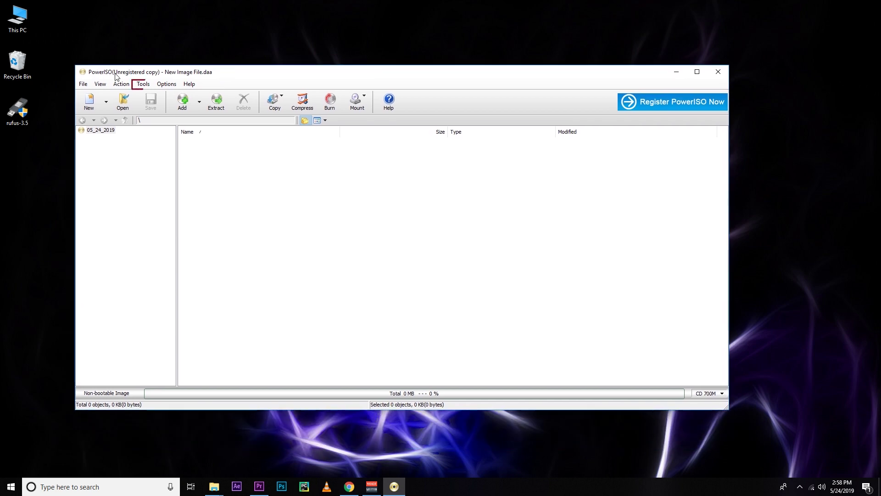
left_click(143, 84)
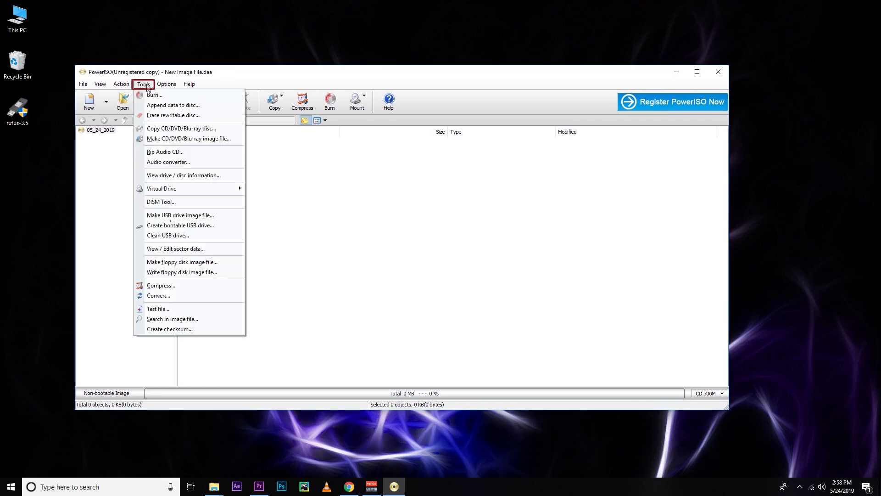
- Set up a bootable USB drive with the 8 GB drive as destination and ubuntu-19.04-desktop-amd64 as source
left_click(174, 226)
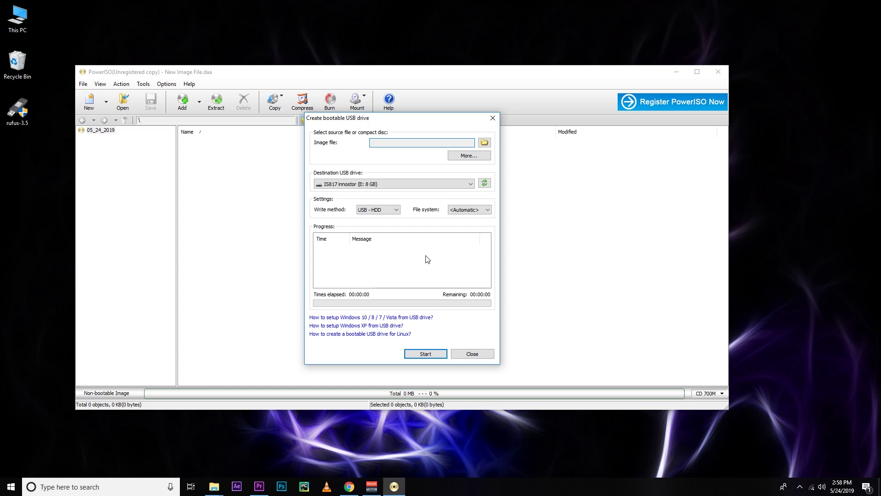
left_click(360, 185)
left_click(354, 194)
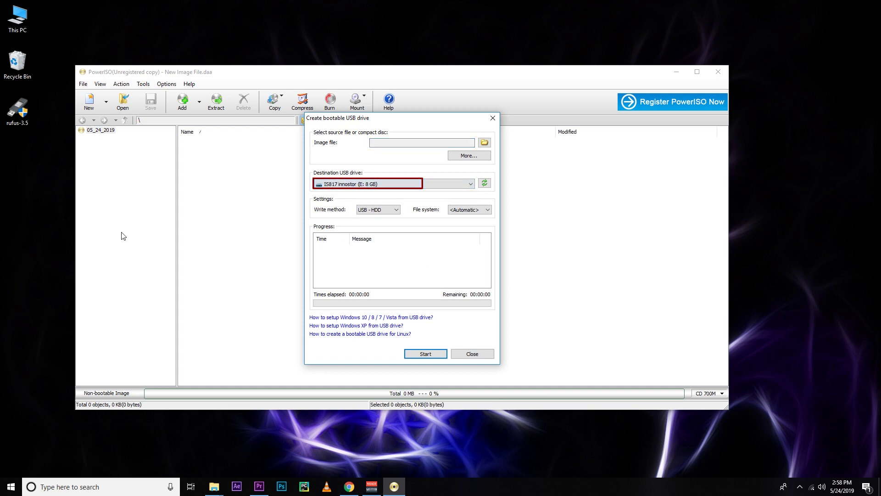
left_click(37, 149)
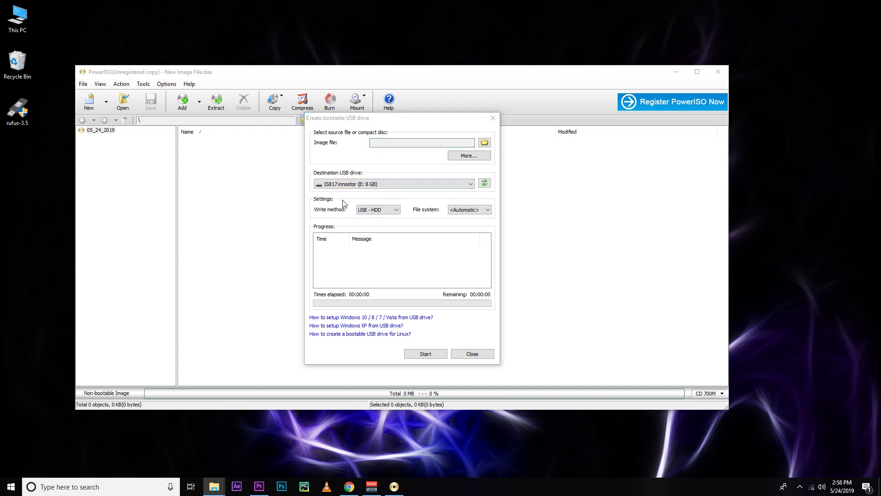
left_click(484, 142)
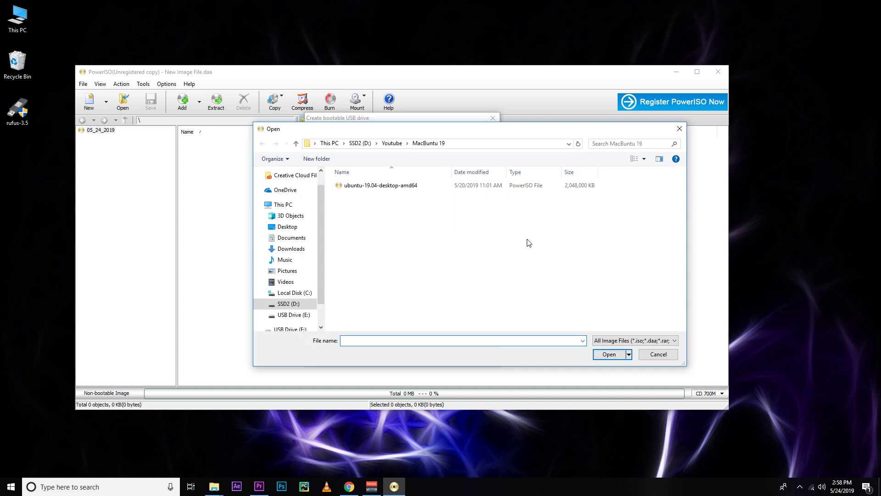
left_click(453, 142)
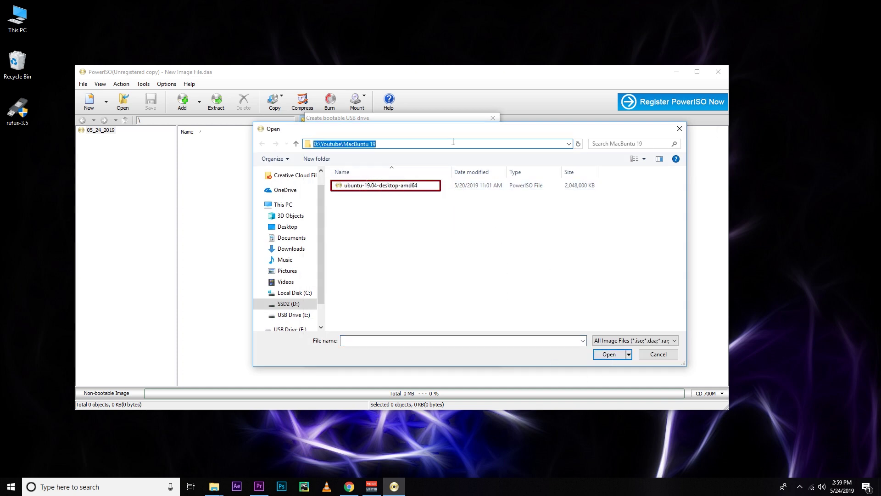
left_click(479, 274)
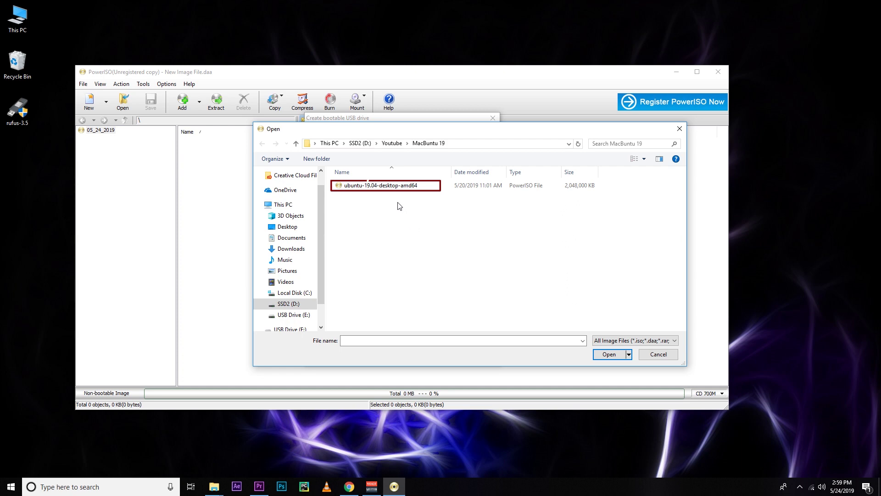
left_click(398, 189)
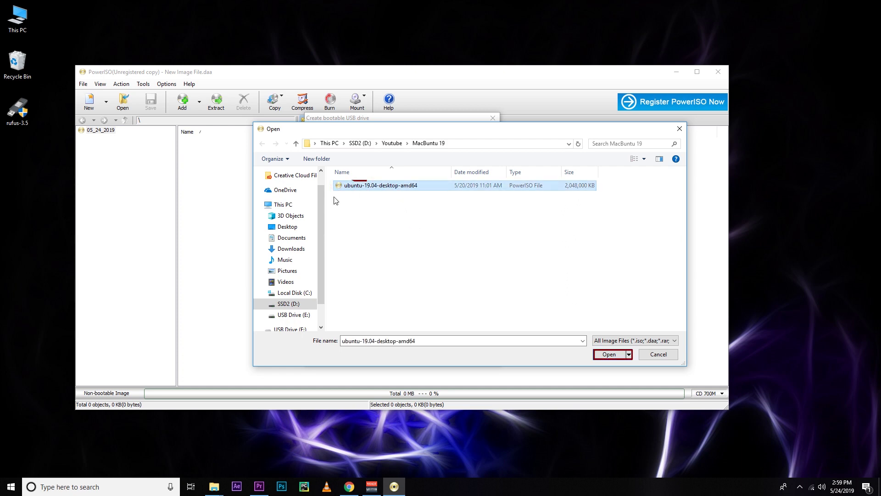
key("Return")
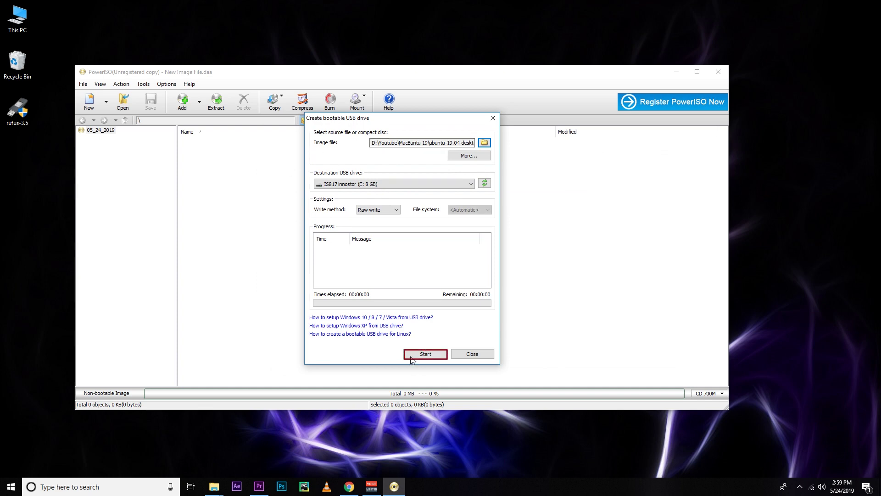
- Write the image to the USB drive, confirming the overwrite, then close the settings dialog
left_click(433, 355)
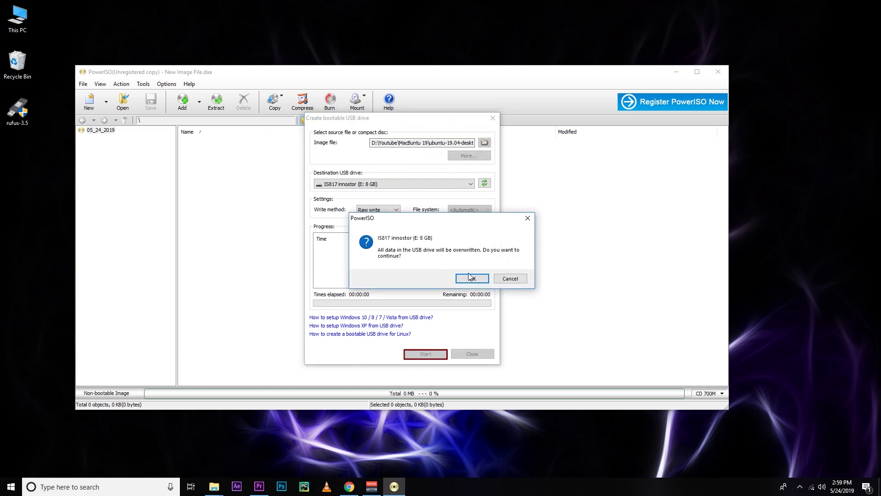
left_click(472, 278)
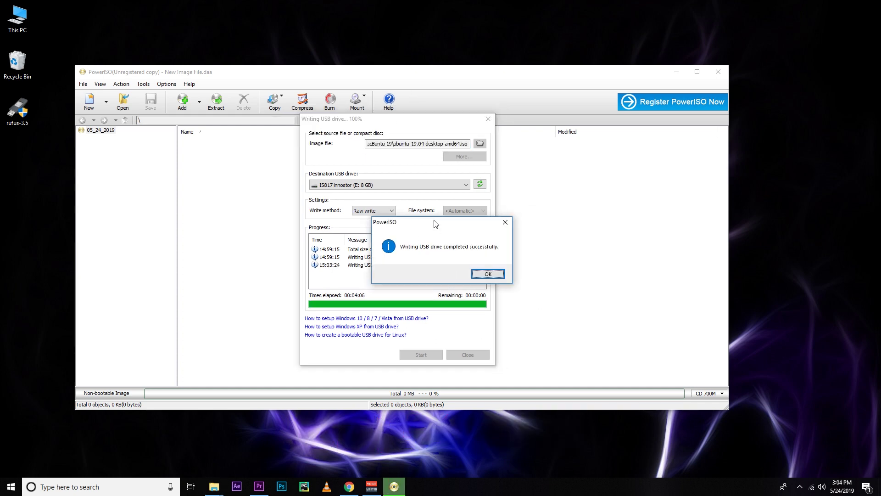
left_click(488, 273)
left_click(466, 354)
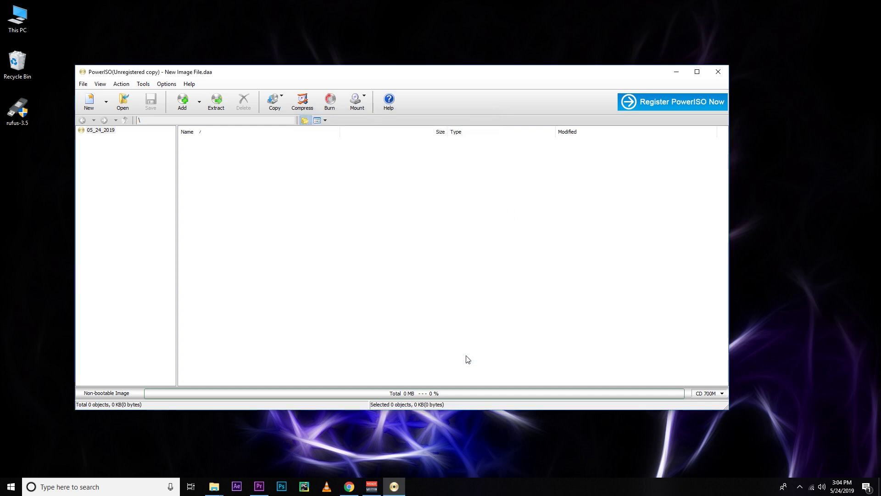
- Close PowerISO and select USB Drive (E:) under This PC to check its size
left_click(717, 72)
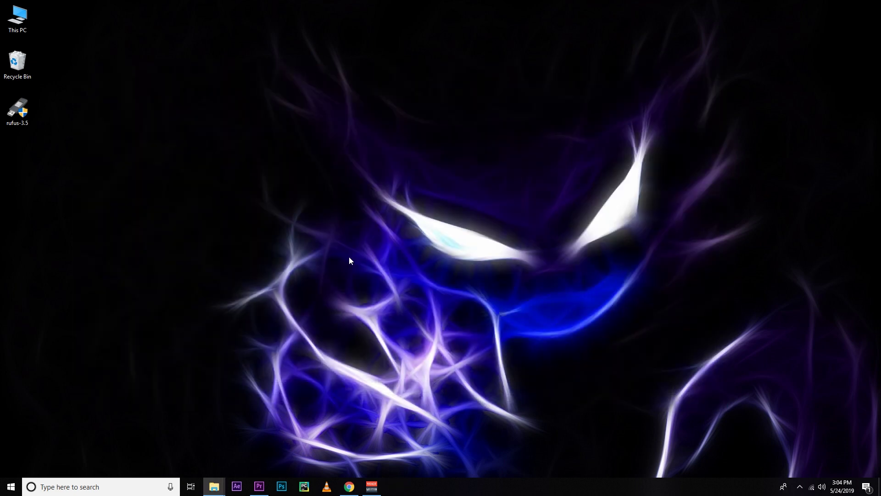
key("super+e")
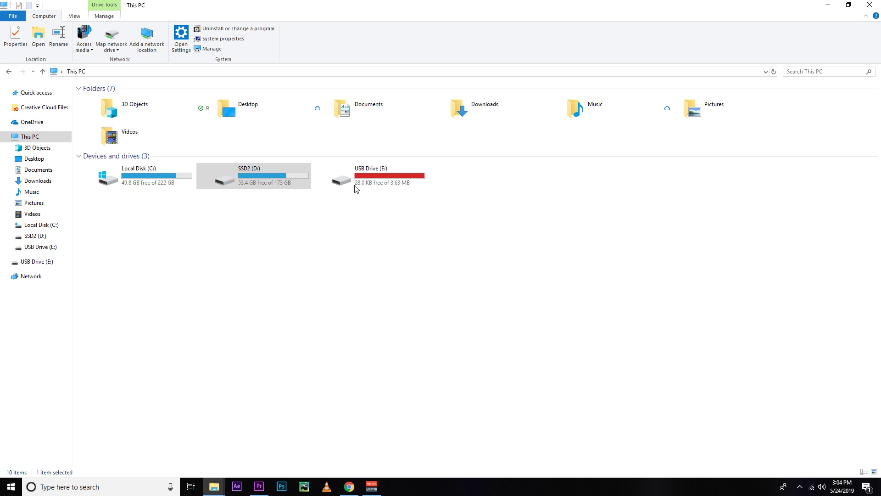
left_click(355, 186)
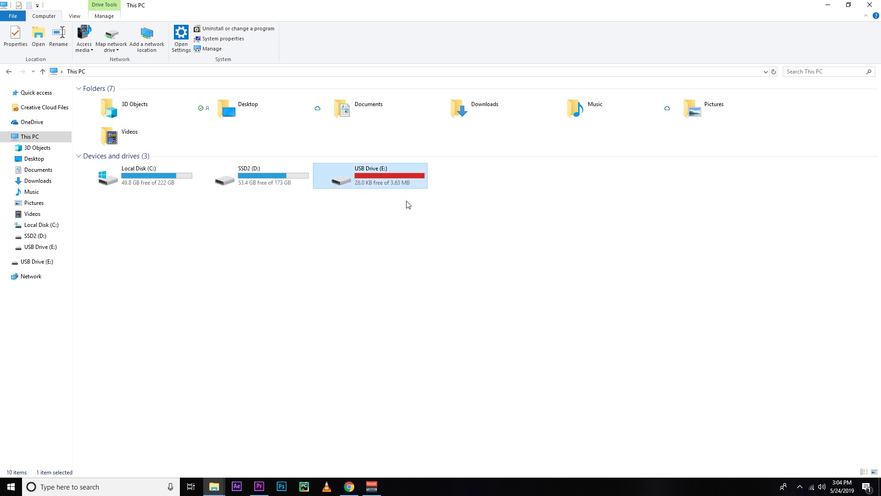
left_click_drag(408, 205, 369, 182)
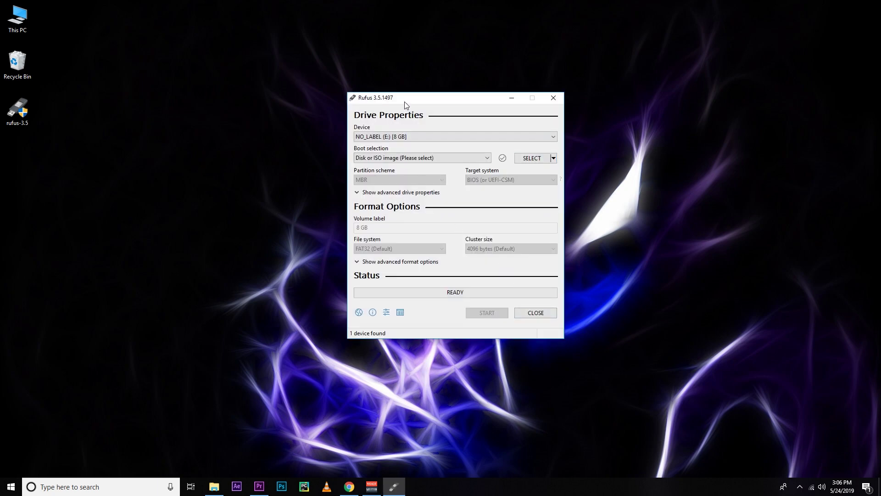
- In Rufus, keep NO_LABEL (E:) [8 GB] as device and load the ubuntu-19.04 ISO image
left_click_drag(404, 102, 338, 102)
left_click(345, 137)
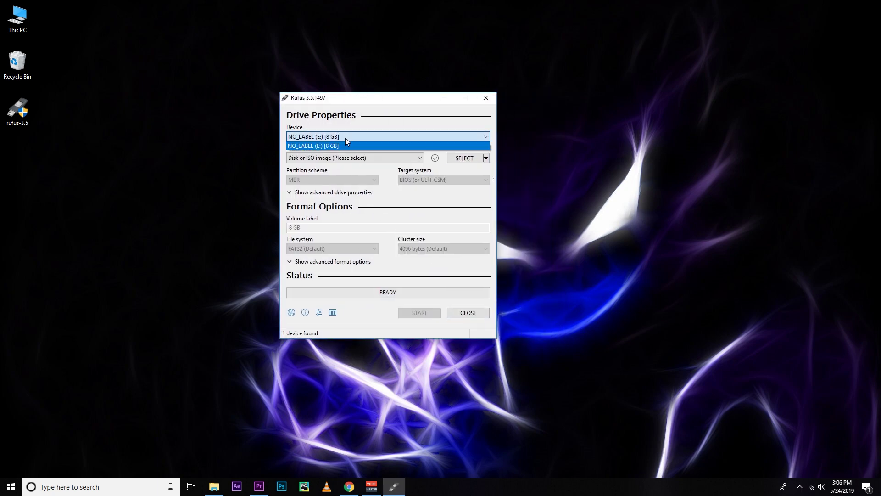
left_click(345, 138)
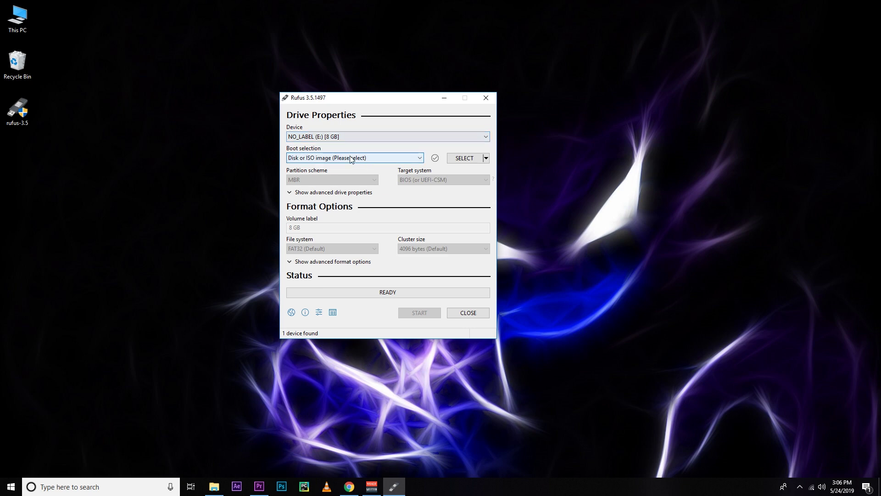
left_click(351, 159)
left_click(351, 159)
left_click(453, 159)
double_click(388, 169)
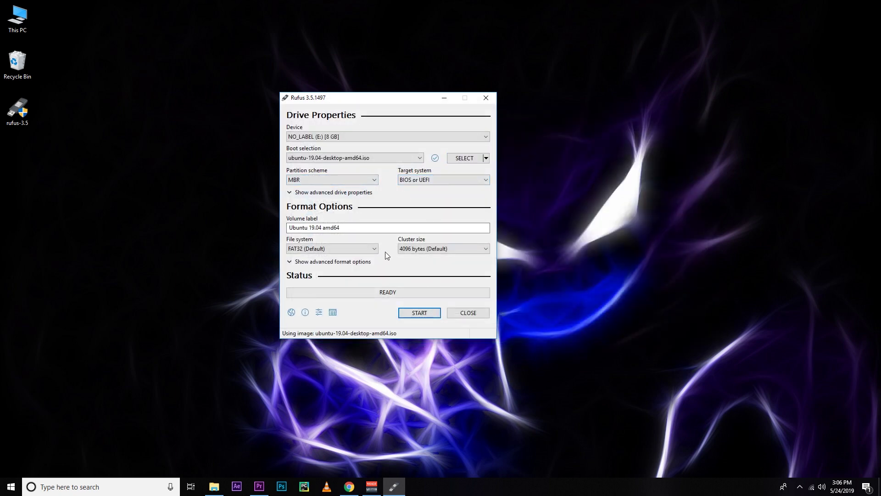
- Keep BIOS or UEFI as target system, then close Rufus without writing the drive
left_click(408, 180)
left_click(410, 180)
left_click(469, 317)
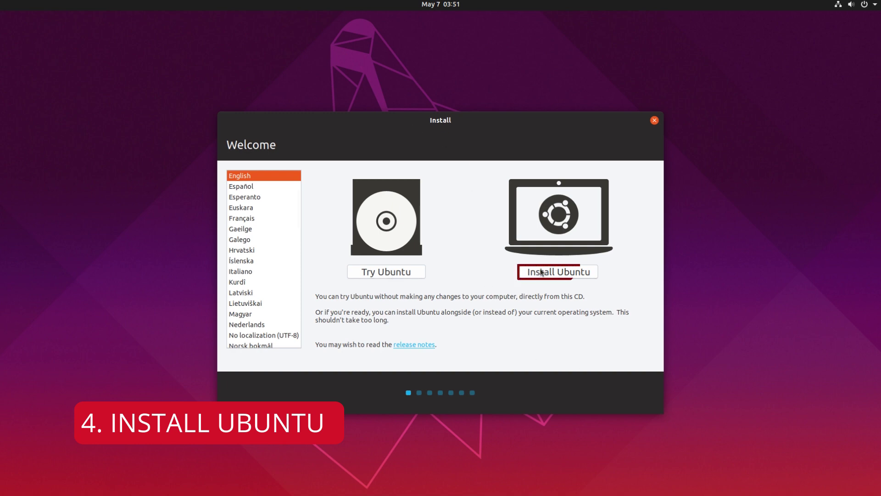
- Choose Install Ubuntu and accept the English (US) keyboard layout
left_click(562, 271)
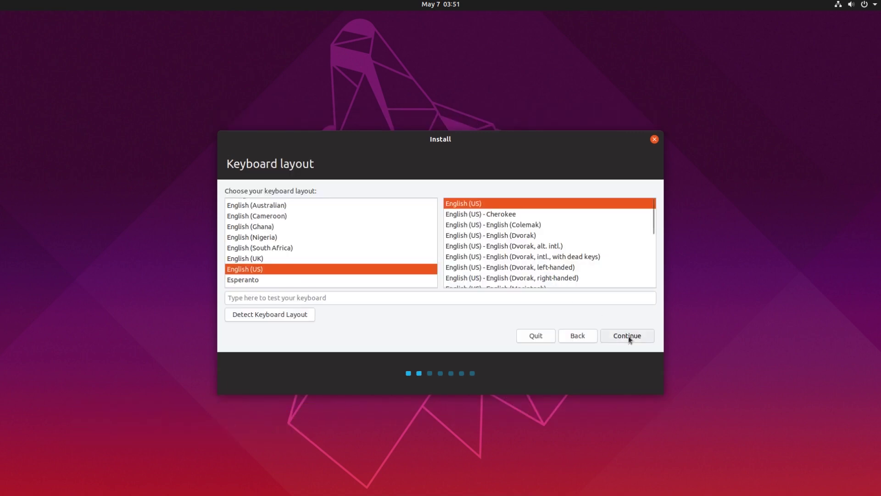
left_click(628, 335)
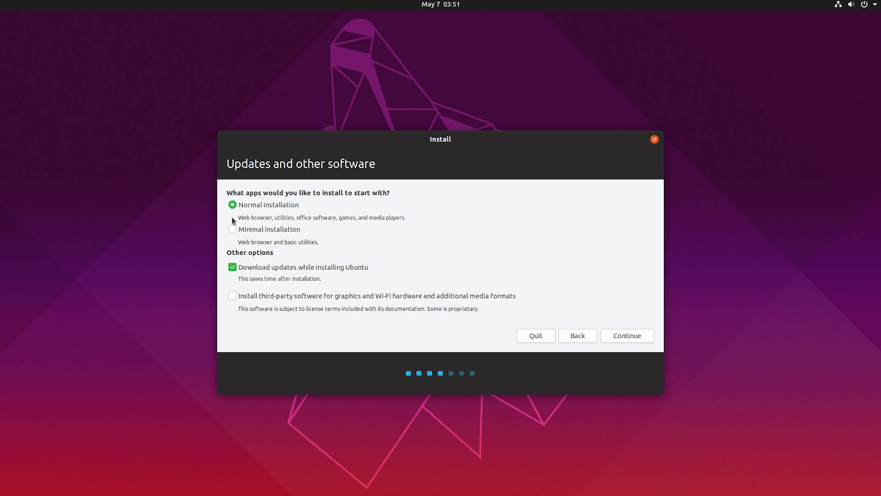
- Keep Normal installation with updates, enable third-party drivers and media formats, and continue
left_click_drag(266, 217, 409, 218)
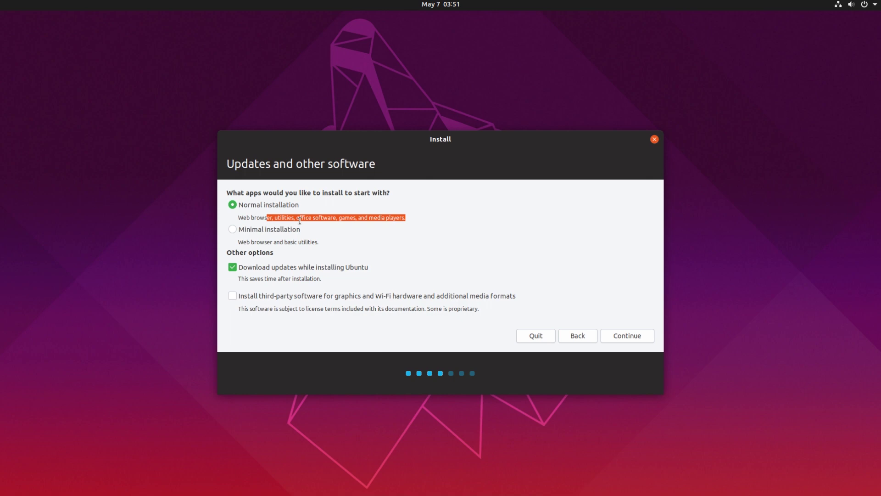
left_click(233, 295)
left_click(468, 297)
left_click(845, 10)
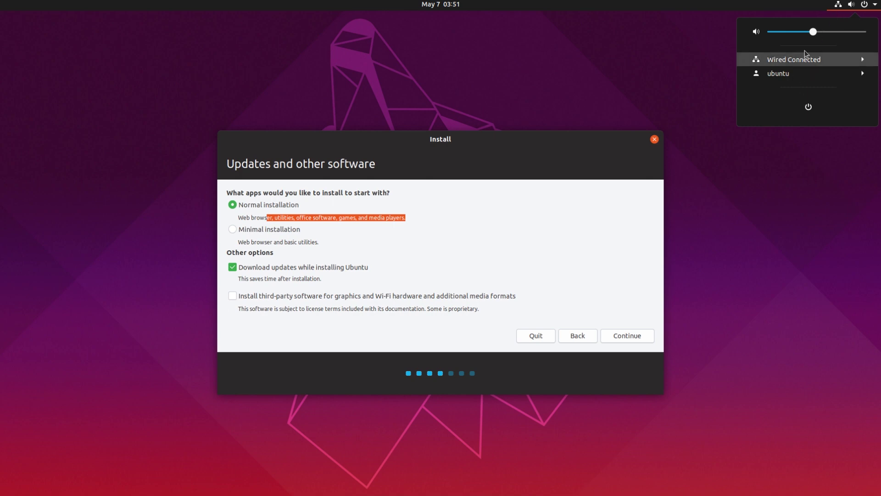
left_click(833, 10)
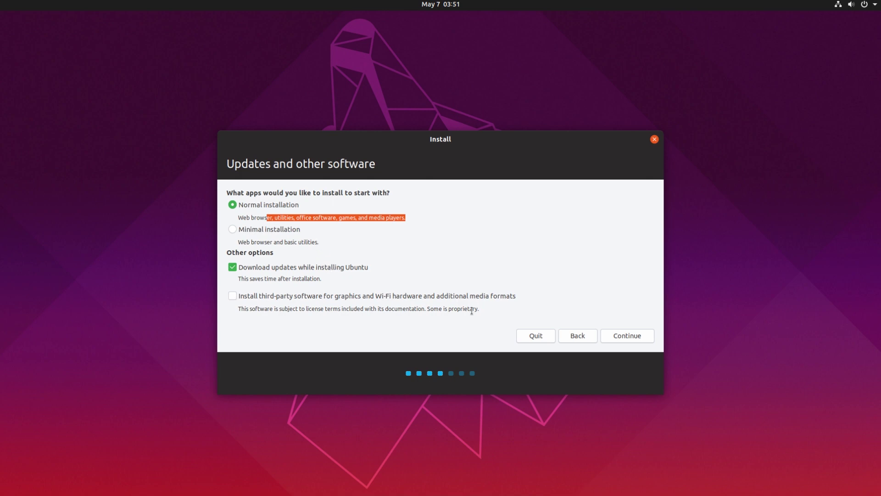
left_click(263, 296)
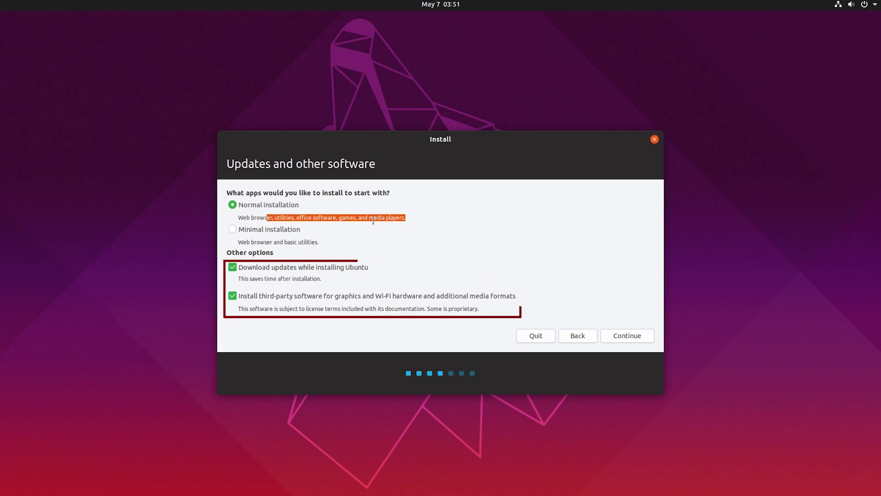
left_click(624, 338)
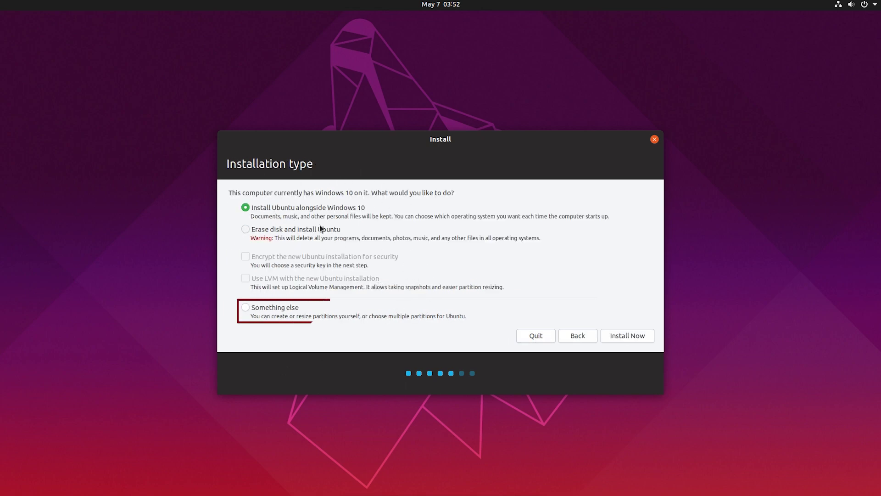
- Pick the 'Something else' installation type to partition the disk manually
left_click(245, 307)
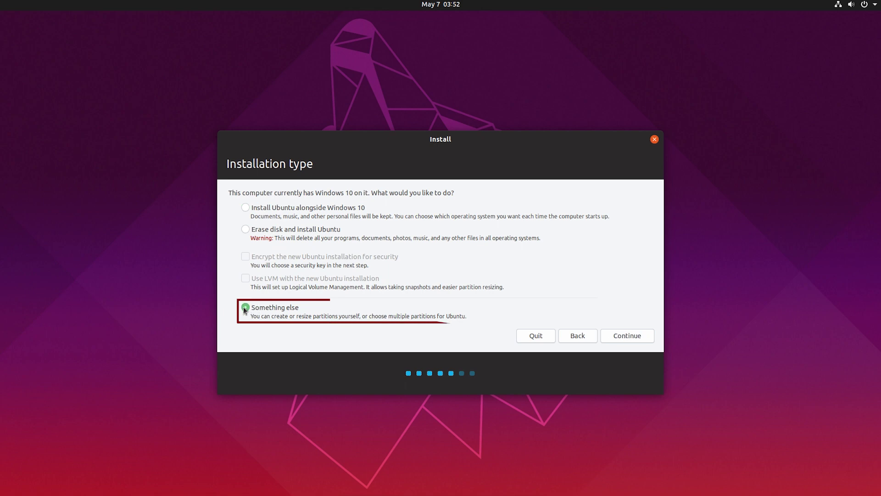
left_click_drag(302, 317, 450, 317)
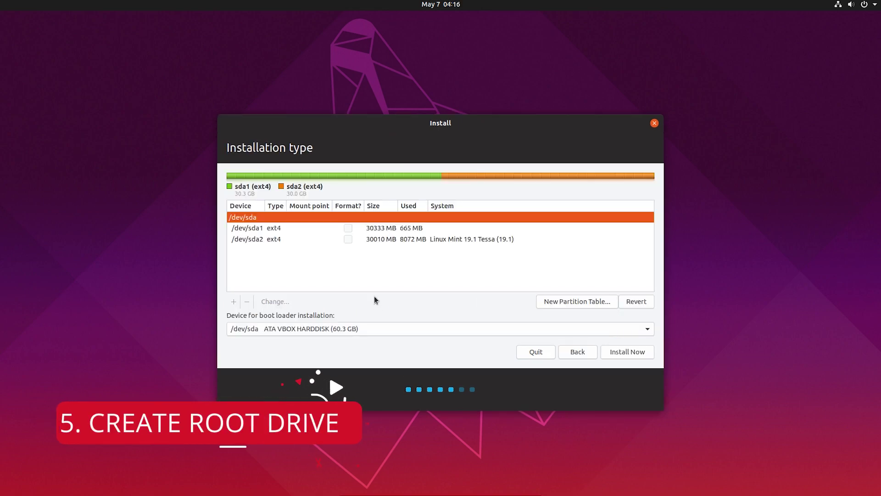
- Delete the /dev/sda2 partition from the partition table
left_click(304, 228)
left_click(304, 237)
left_click(285, 229)
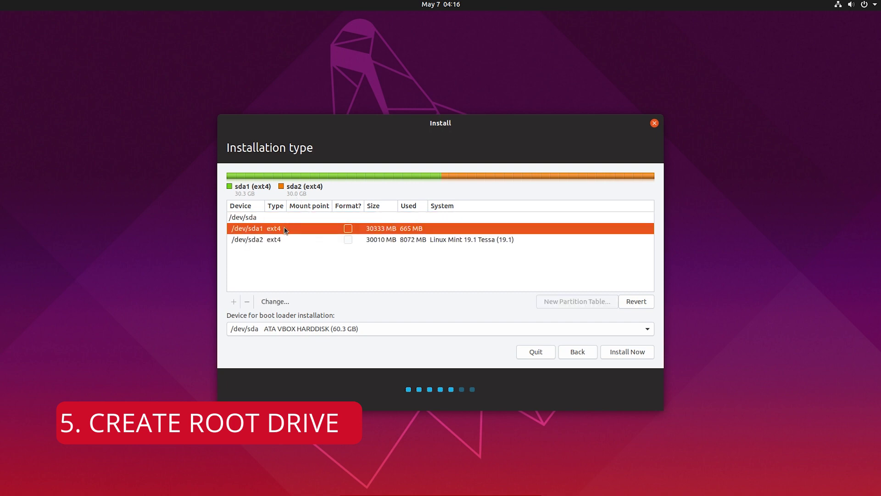
left_click(257, 242)
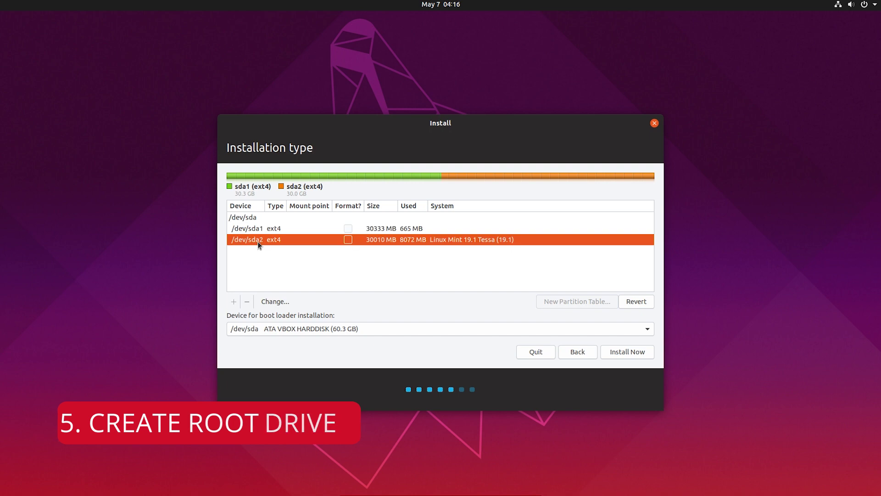
left_click(295, 229)
left_click(280, 220)
left_click(280, 229)
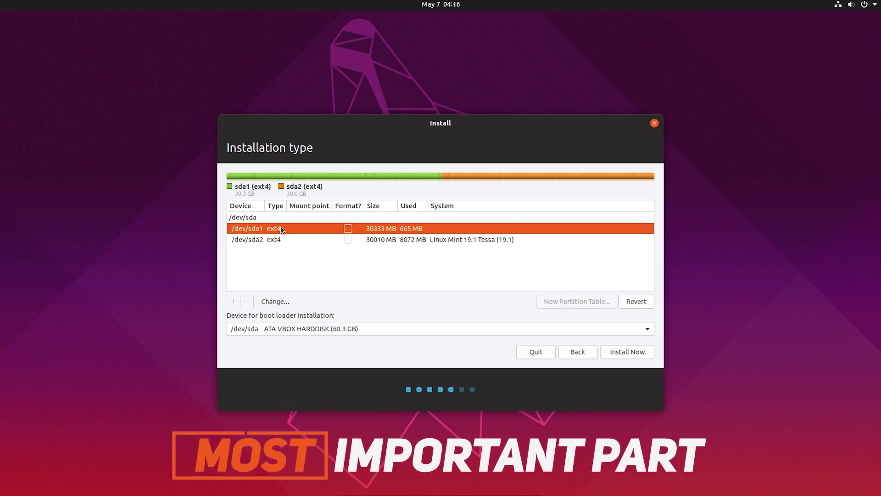
left_click(287, 238)
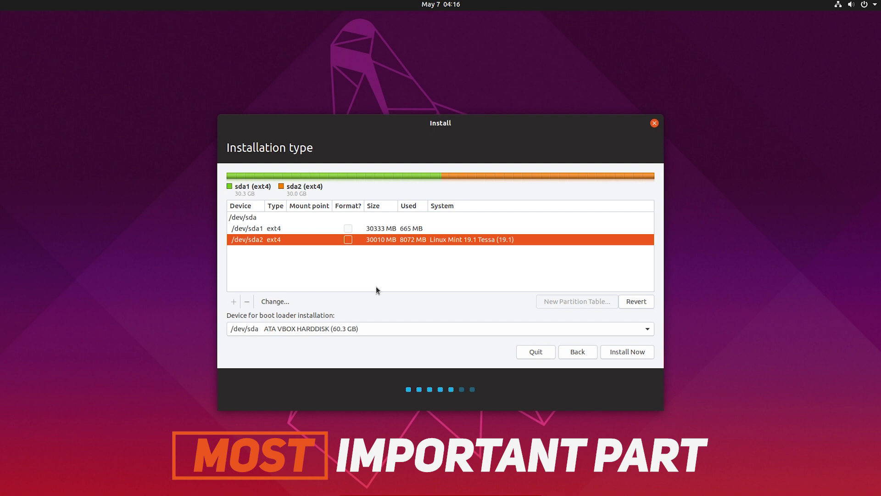
left_click(257, 301)
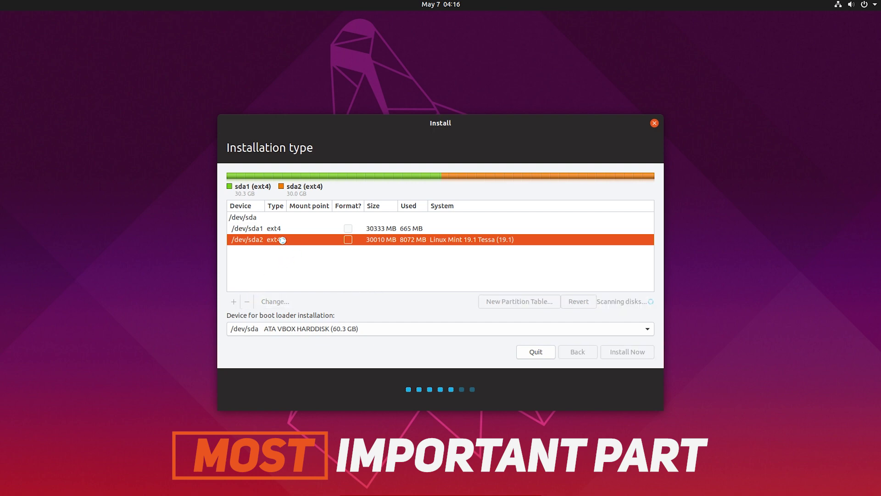
- Delete the /dev/sda1 partition, leaving 60344 MB of free space on /dev/sda
left_click(302, 241)
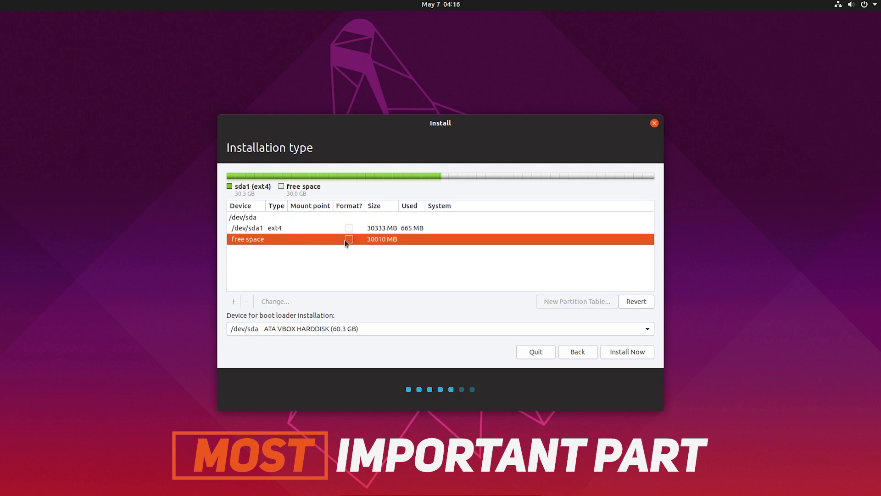
left_click(311, 228)
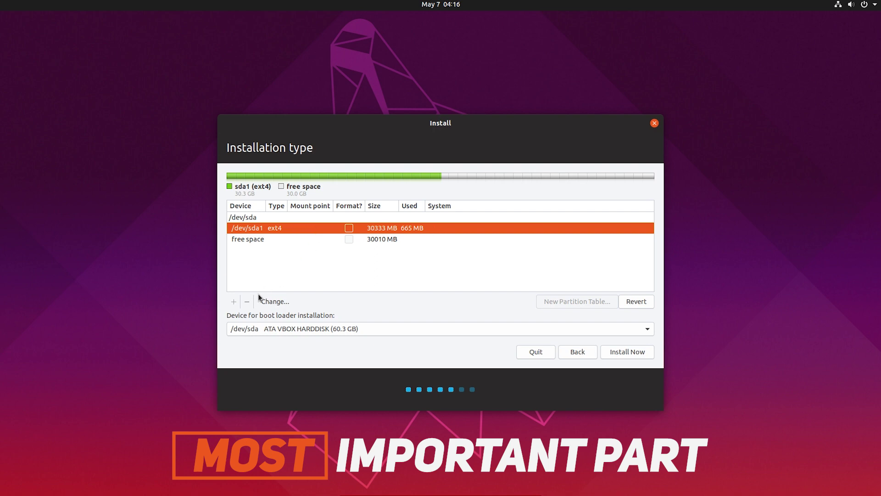
left_click(271, 241)
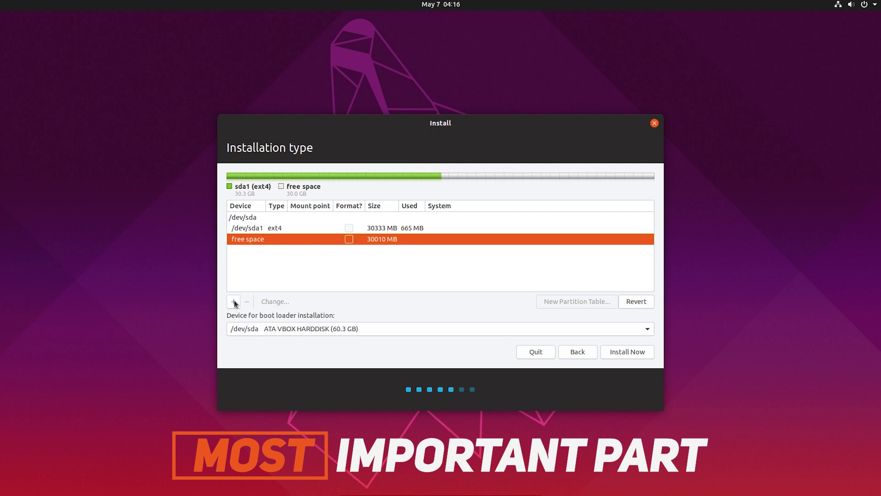
left_click(280, 228)
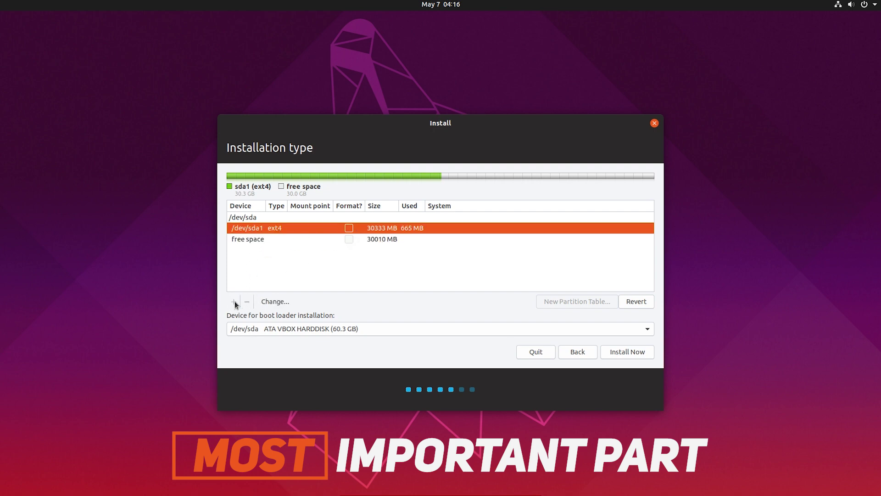
left_click(251, 302)
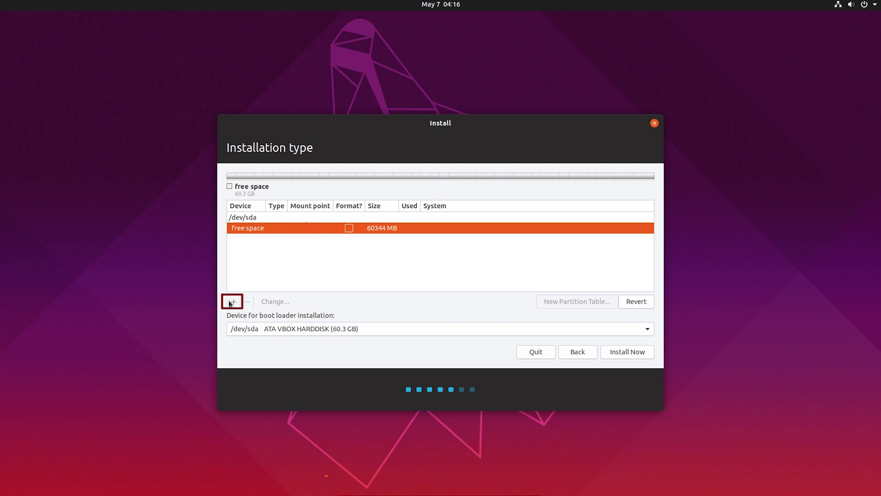
- Create a 30345 MB Ext4 partition in the free space, mounted at / for root
left_click(232, 302)
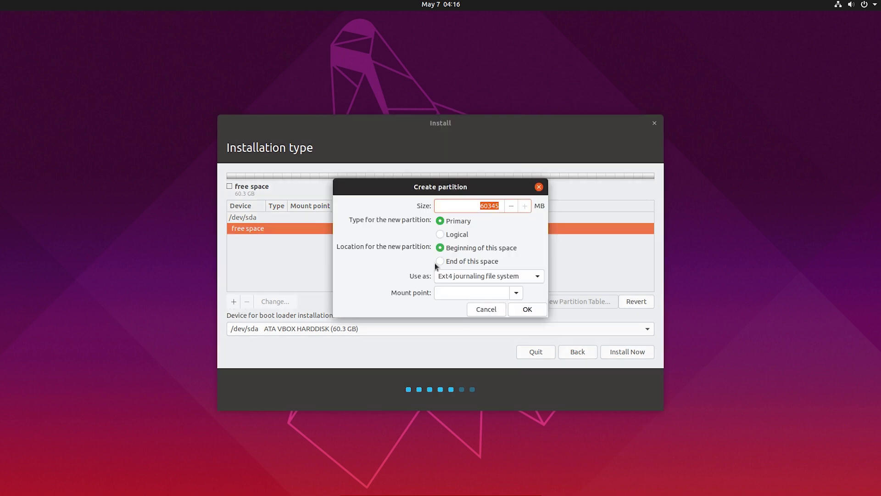
left_click(489, 207)
left_click_drag(487, 207, 477, 206)
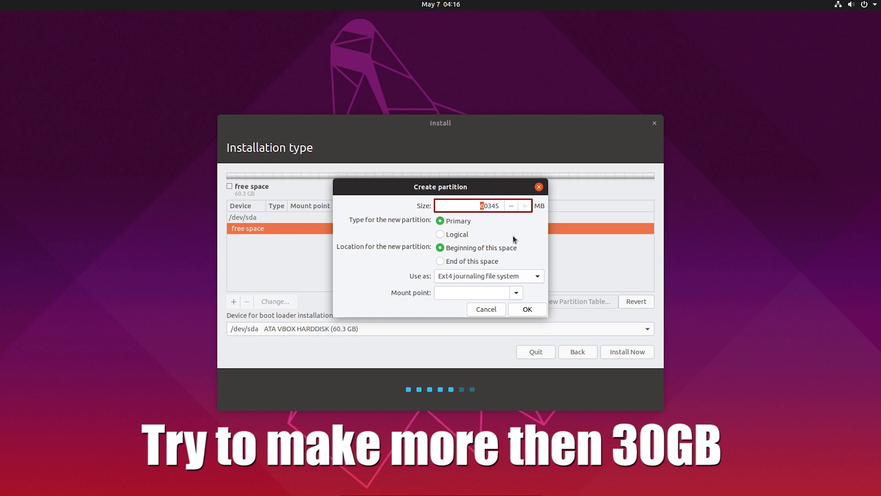
type("3")
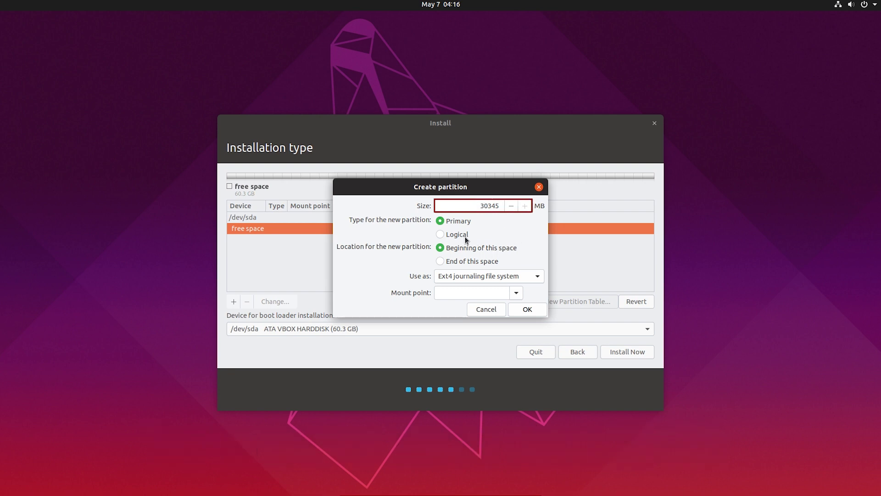
left_click(465, 277)
left_click(465, 278)
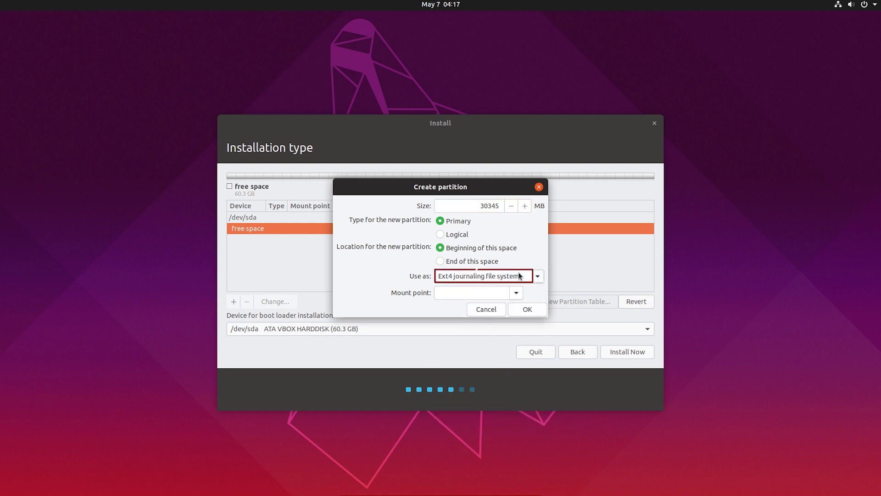
left_click(517, 292)
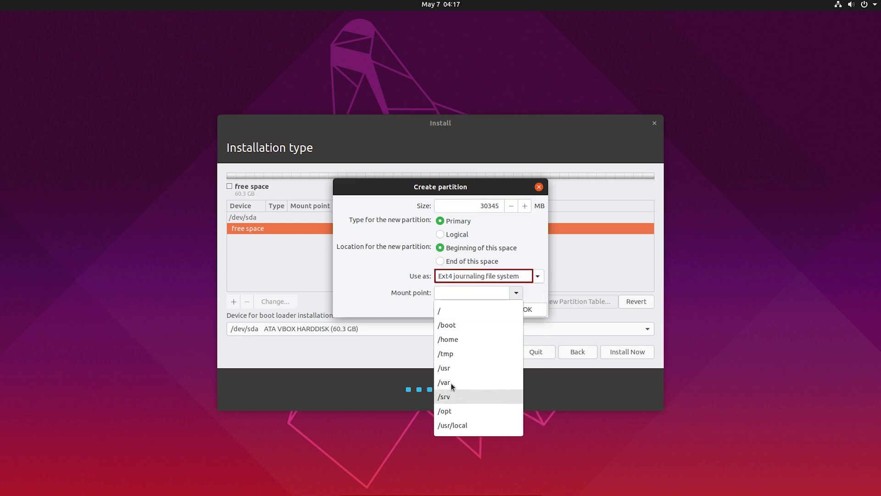
left_click(456, 338)
left_click(521, 293)
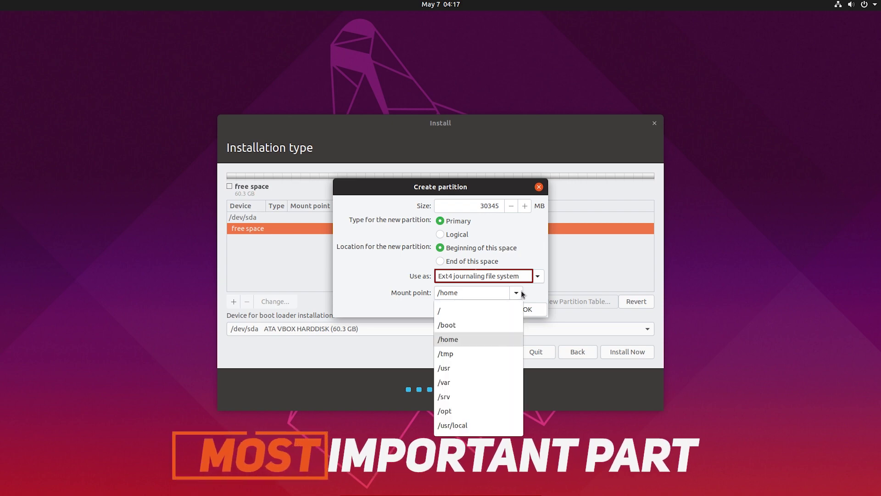
left_click(451, 310)
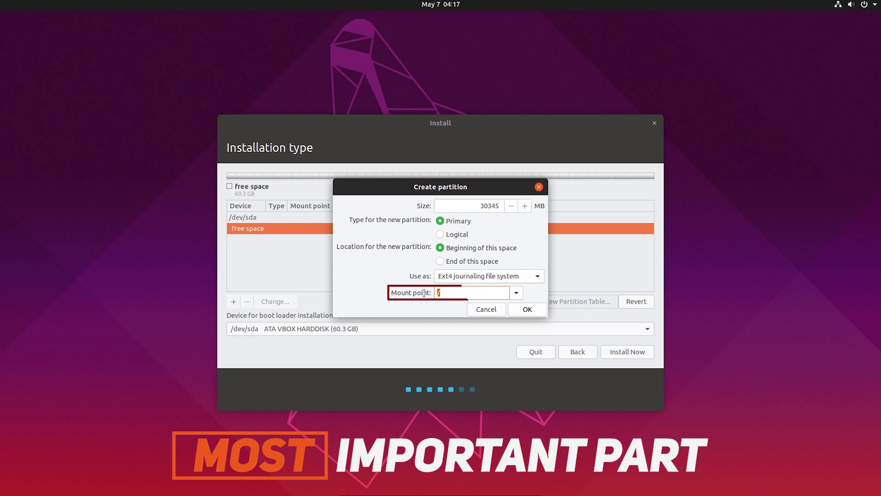
left_click(535, 311)
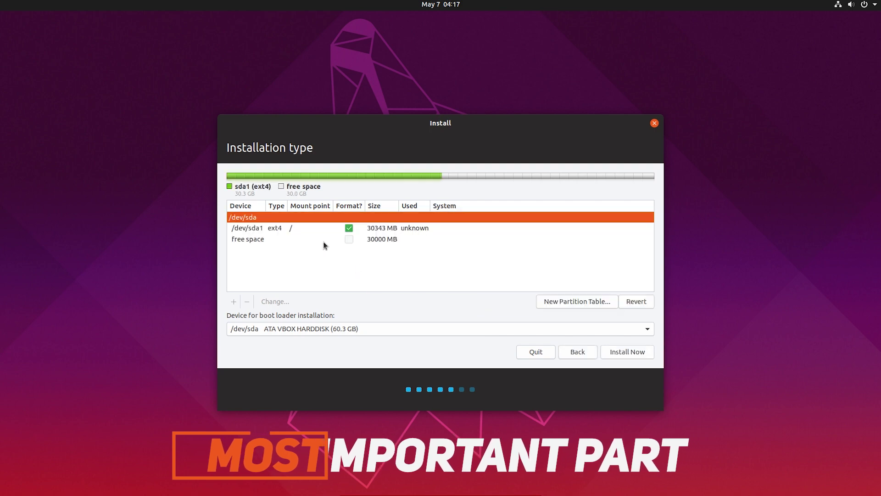
- Start a primary Ext4 partition in the remaining free space with mount point /home
left_click(294, 228)
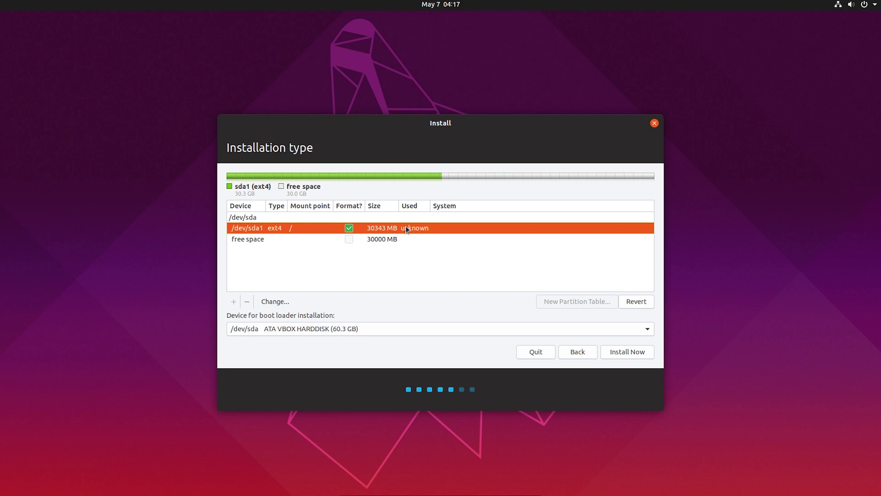
left_click(276, 240)
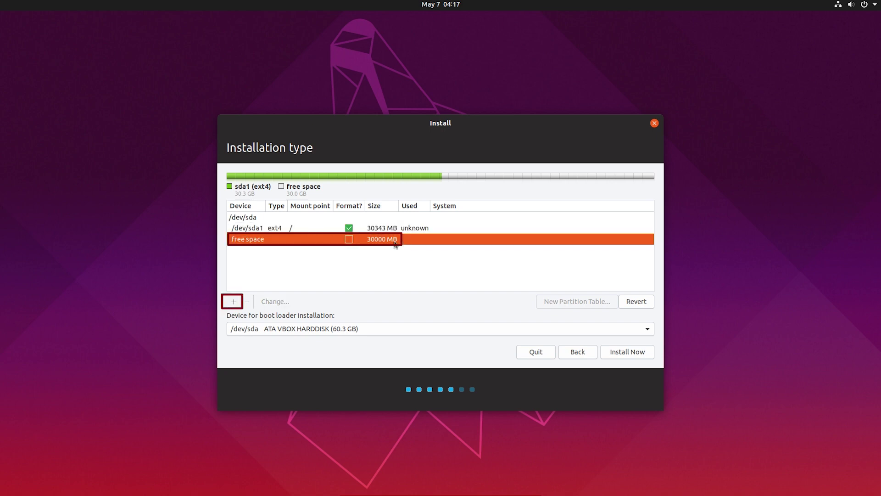
left_click(234, 301)
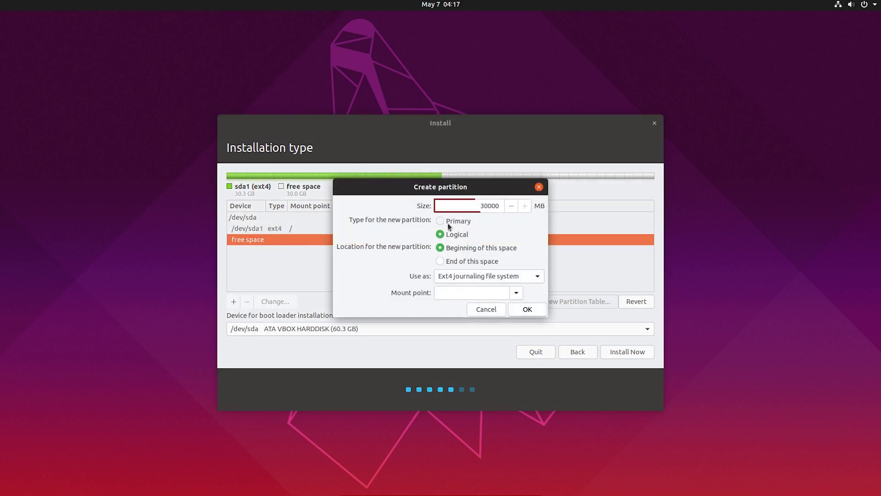
left_click(449, 222)
left_click(473, 275)
left_click(473, 277)
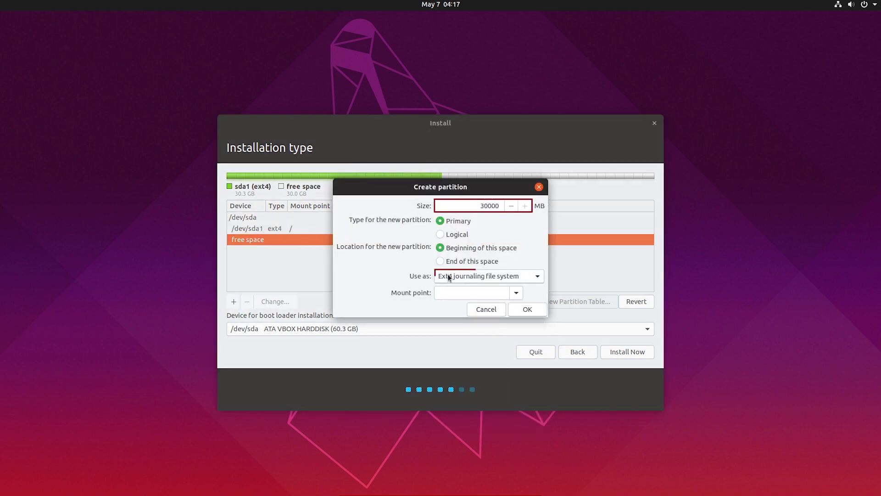
left_click(507, 276)
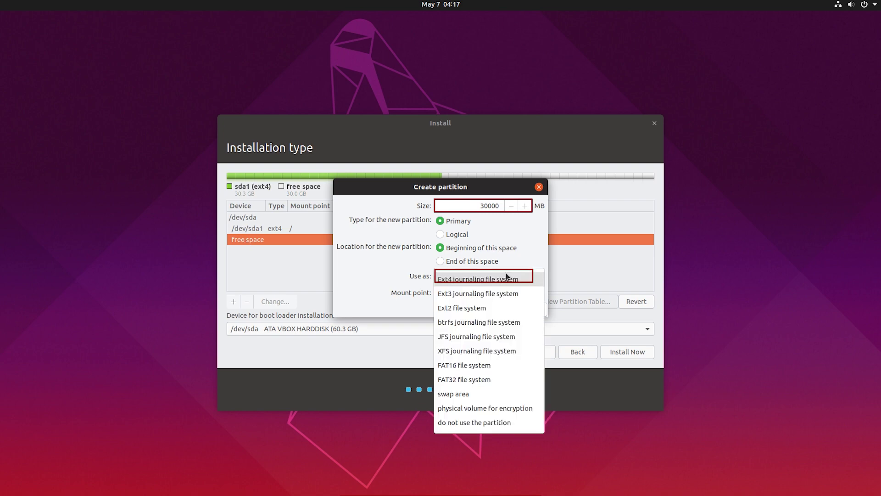
left_click(507, 277)
left_click(515, 293)
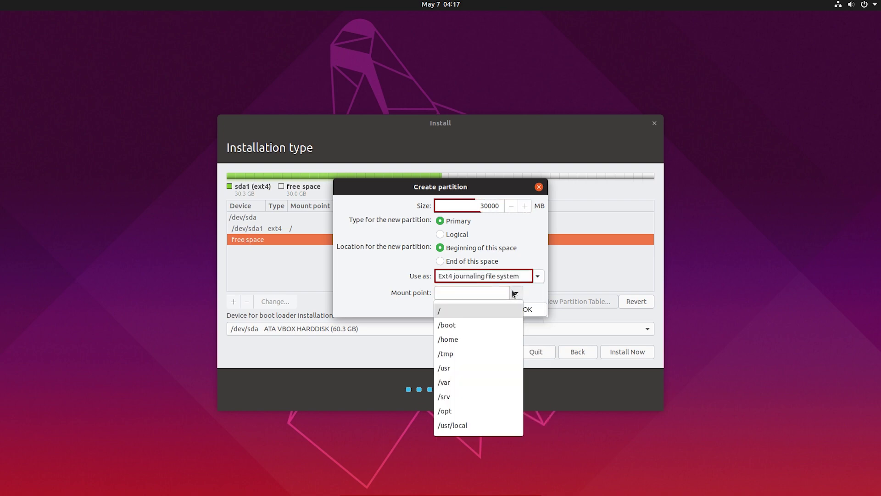
left_click(459, 339)
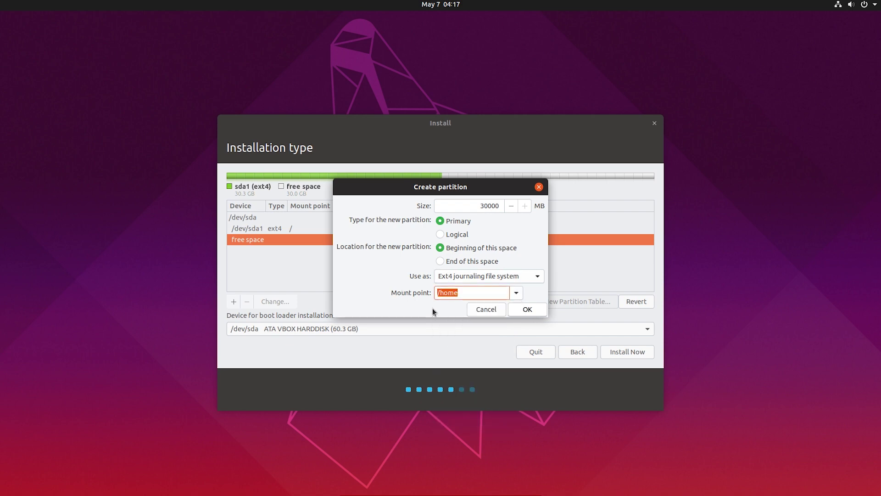
- Keep Ext4 and /home for the new 29999 MB partition and create it
left_click(517, 276)
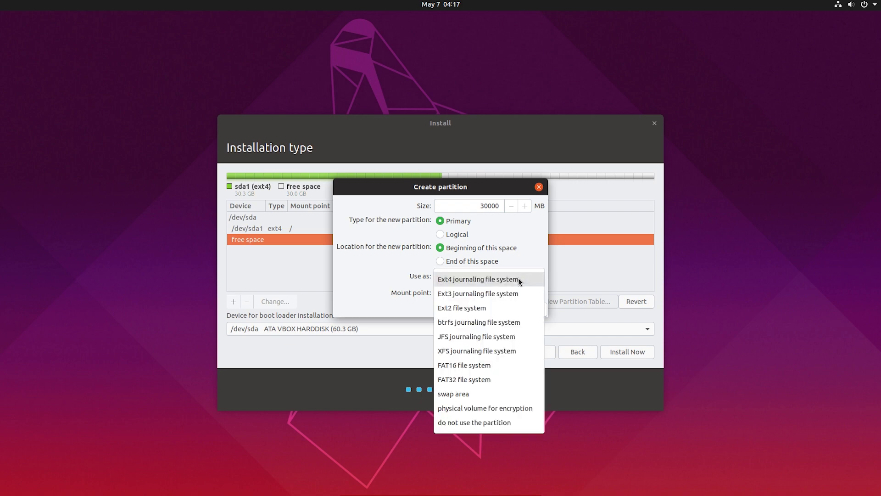
left_click(469, 394)
left_click(477, 274)
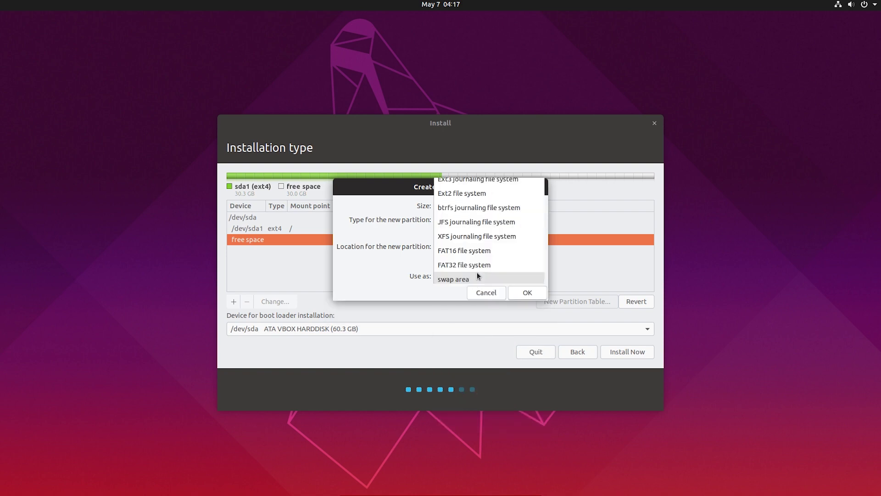
left_click(463, 167)
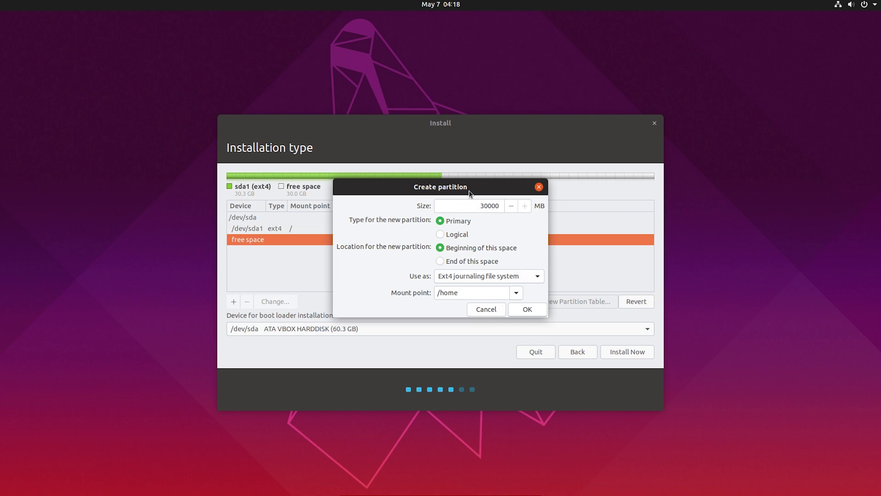
left_click_drag(471, 189, 476, 189)
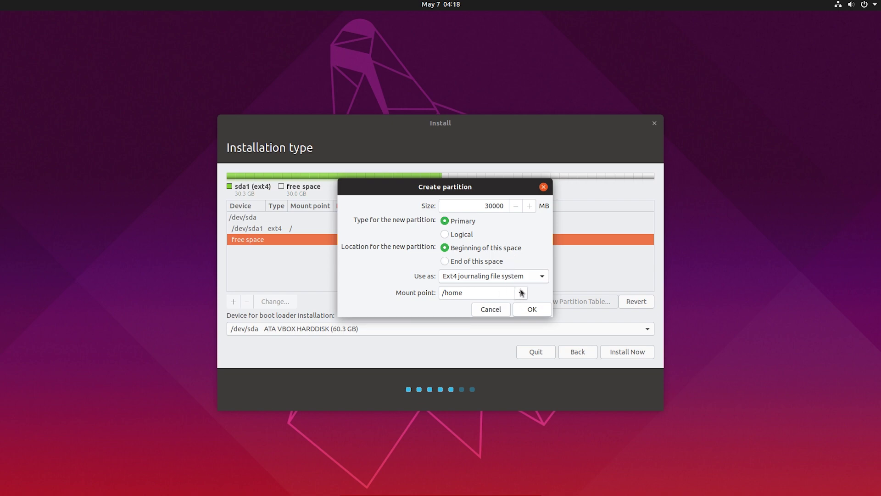
left_click(521, 292)
left_click(520, 292)
left_click(520, 292)
left_click(463, 338)
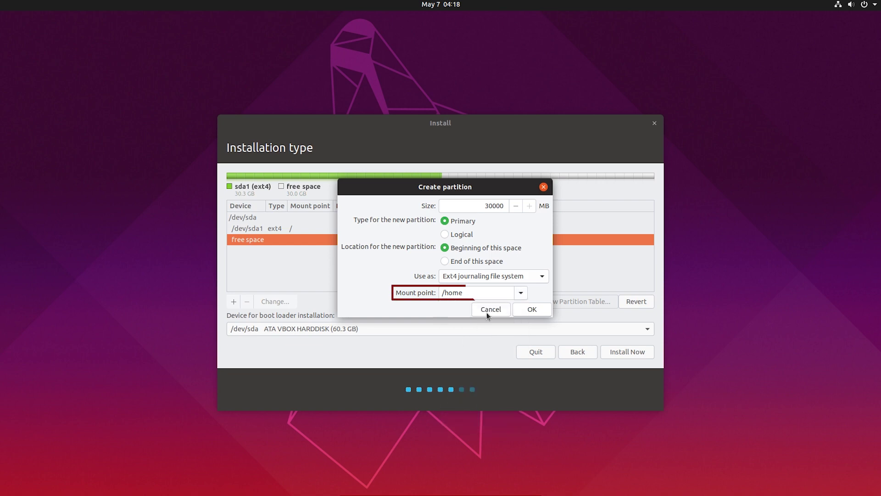
left_click(533, 310)
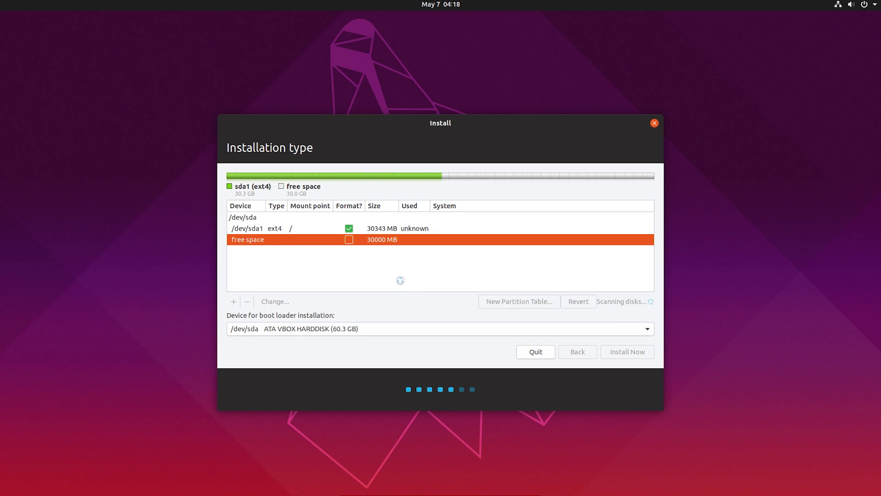
left_click(301, 228)
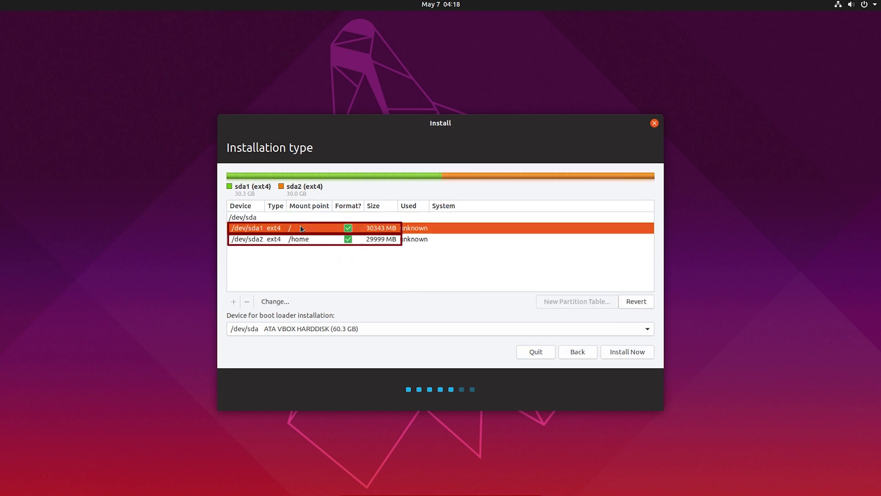
left_click(303, 238)
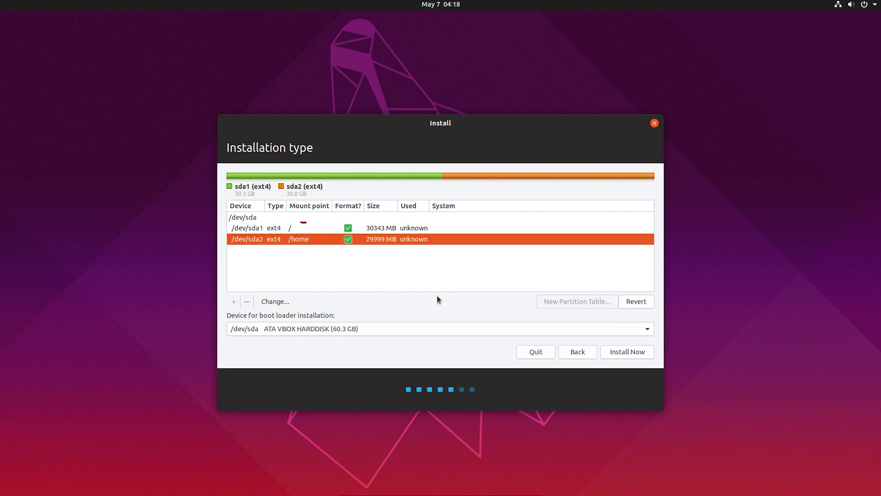
left_click(358, 328)
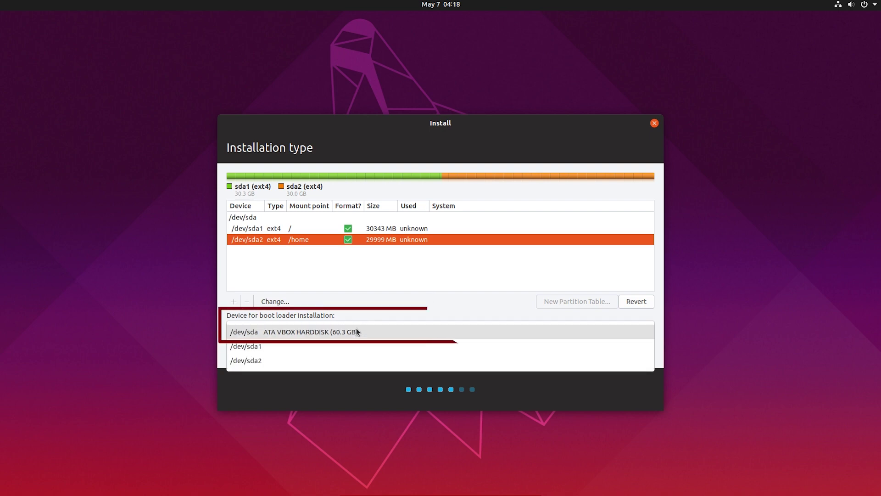
left_click(313, 327)
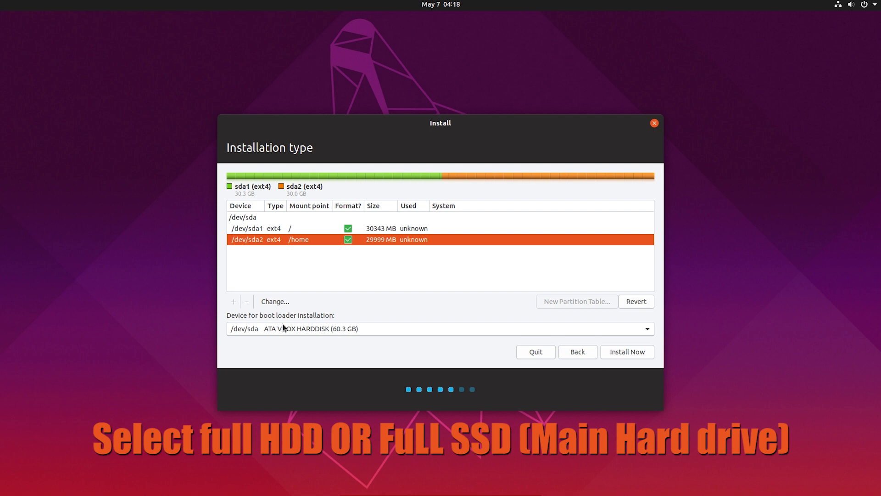
- Install Now with this partition layout and confirm writing the changes to disk
key("Up")
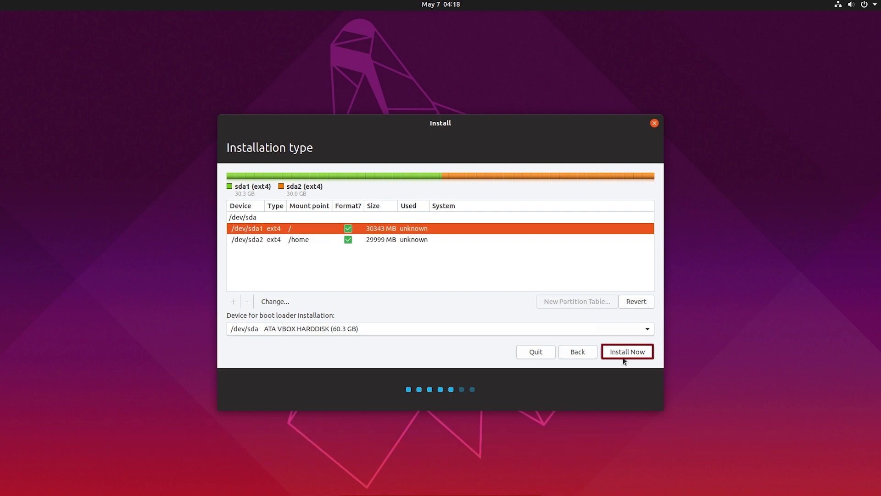
left_click(631, 352)
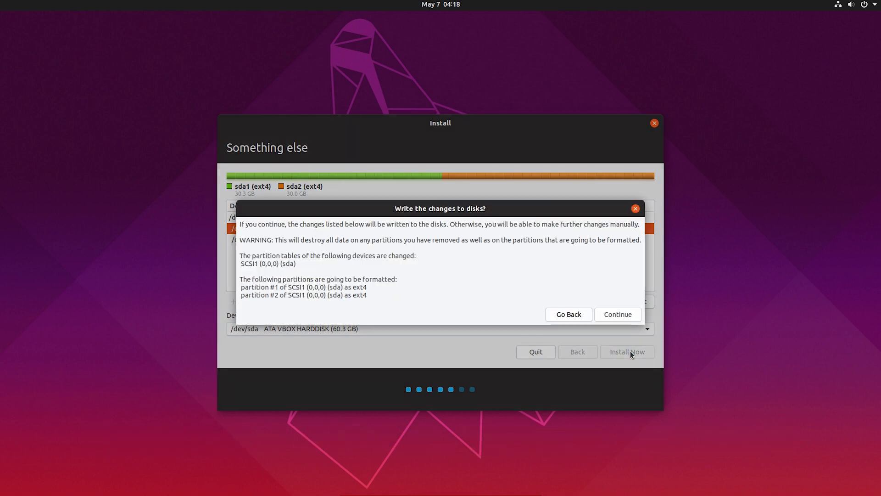
left_click_drag(270, 288, 367, 308)
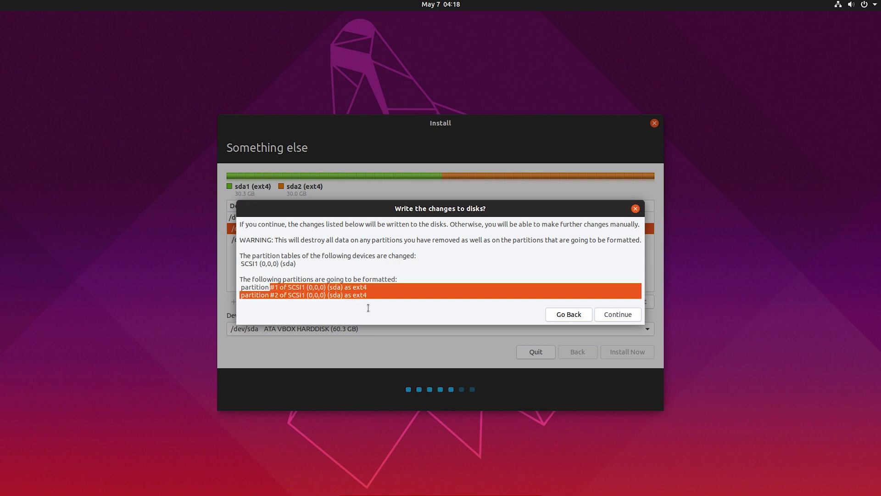
left_click(428, 291)
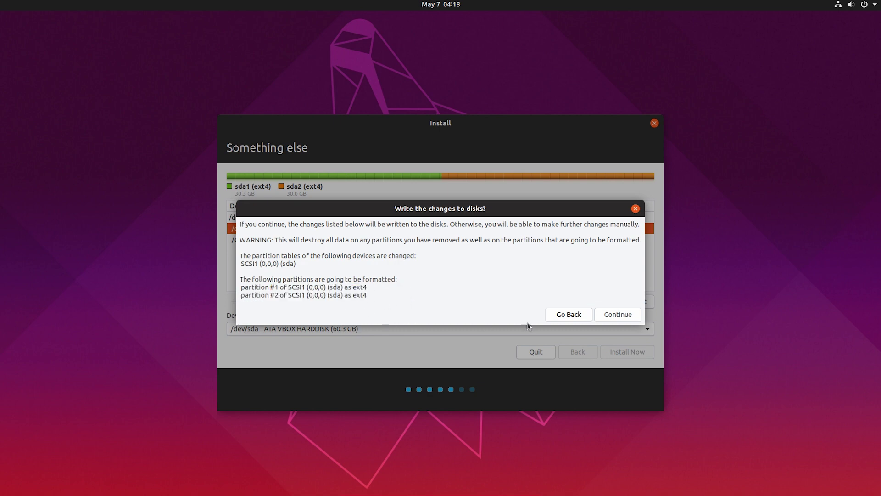
left_click(614, 316)
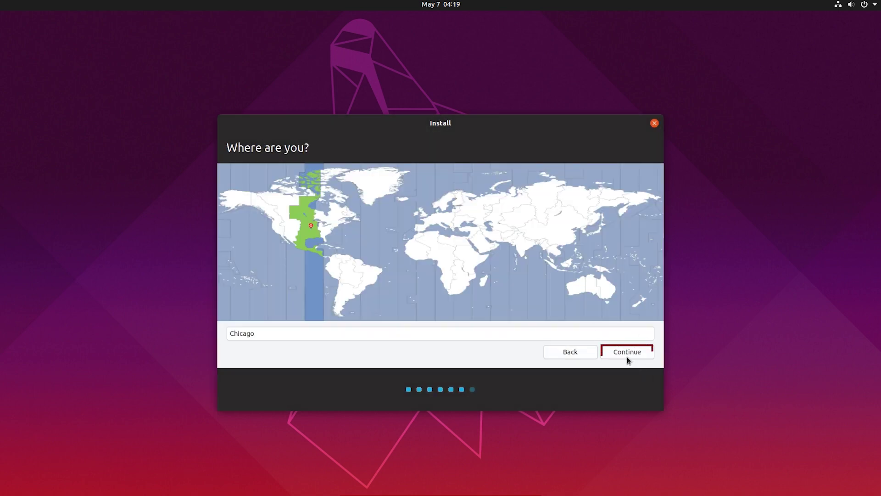
- Accept Chicago as the time zone and fill in the account's name, computer name and password
left_click(626, 352)
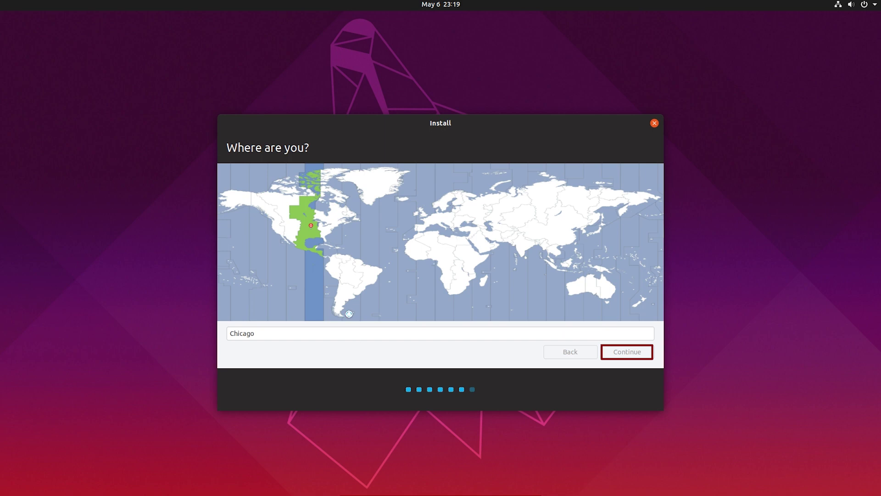
type("LinuxPlus")
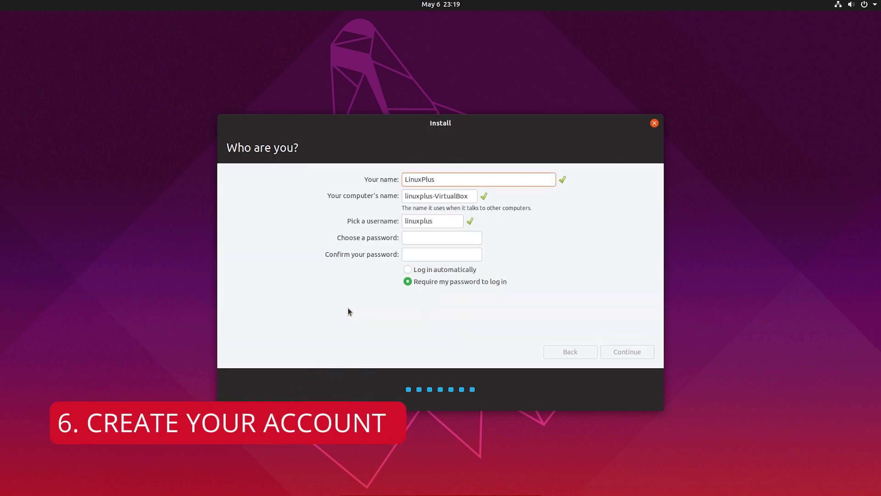
key("Tab")
type("linuxplus")
key("Tab")
key("Tab")
type("1234")
key("Tab")
type("1234")
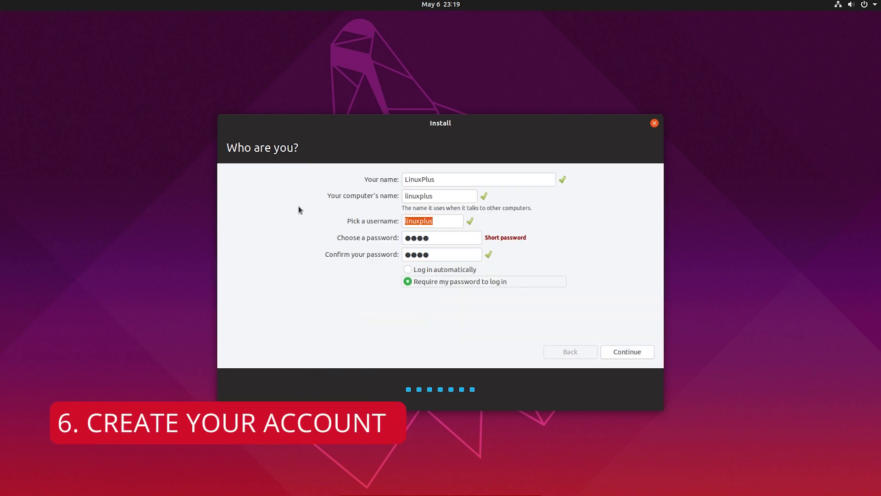
left_click(626, 351)
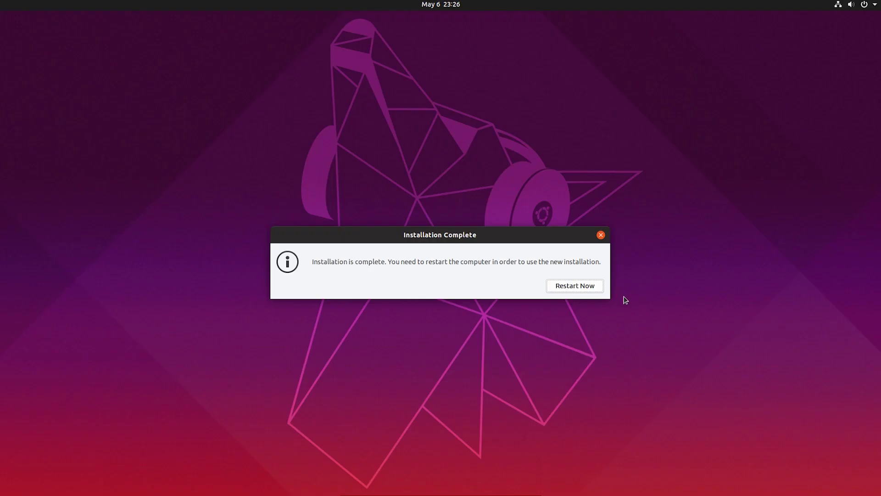
- Restart into the new system, sign in with the account password, and skip the welcome pages
left_click(575, 285)
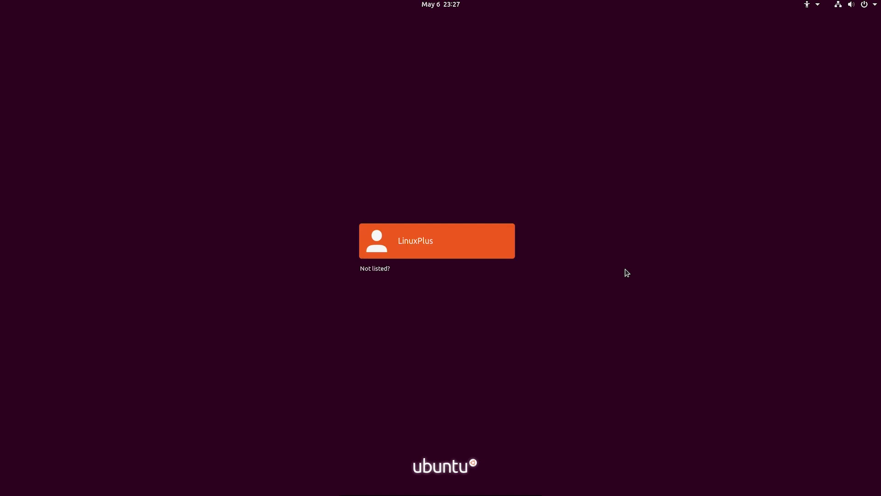
left_click(422, 251)
type("•")
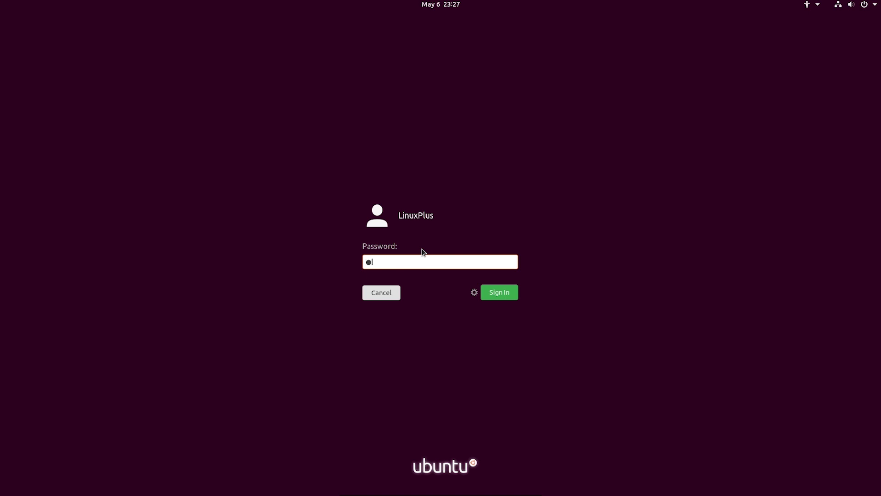
type("••••")
left_click(496, 295)
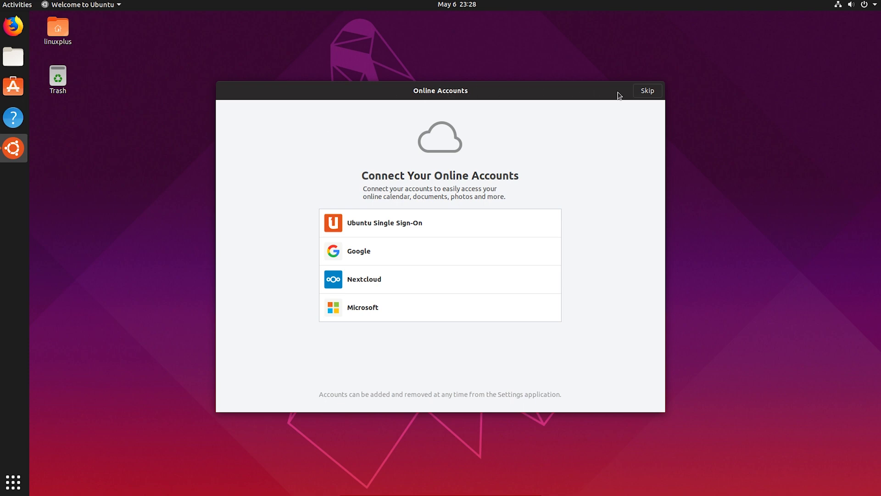
left_click(647, 92)
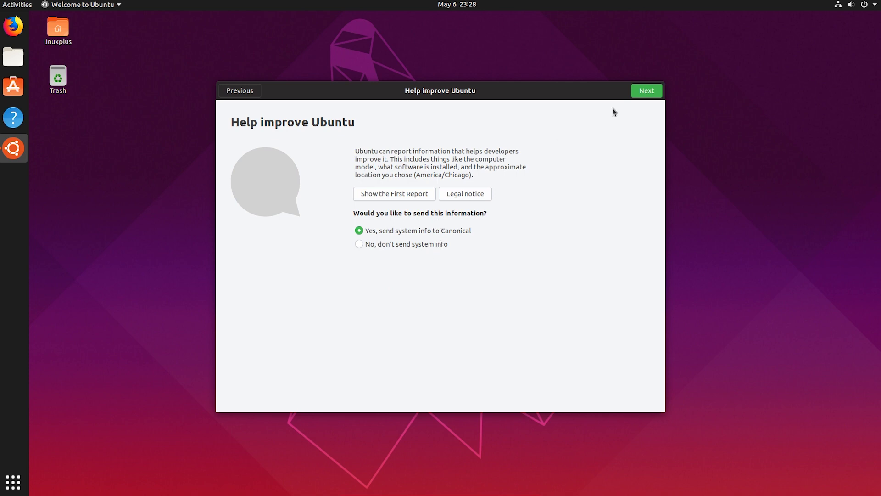
left_click(651, 90)
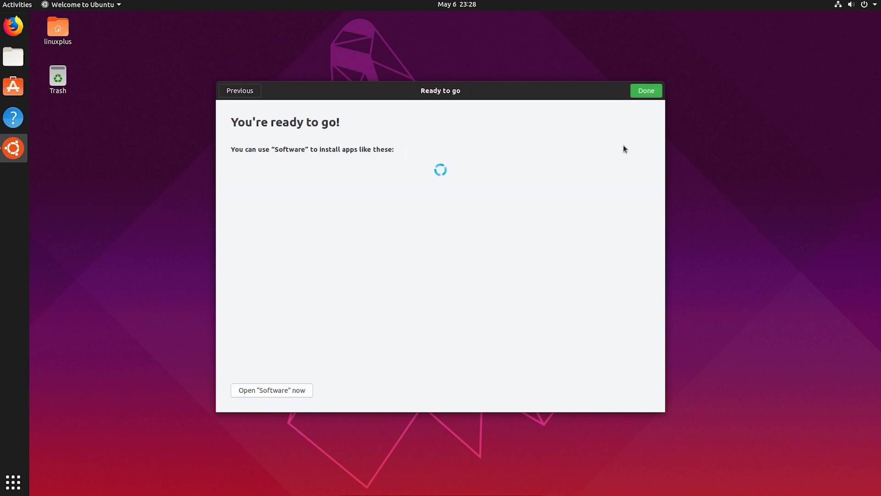
- Finish the Ubuntu welcome wizard, then search Windows for 'powe' to find PowerISO
left_click(647, 90)
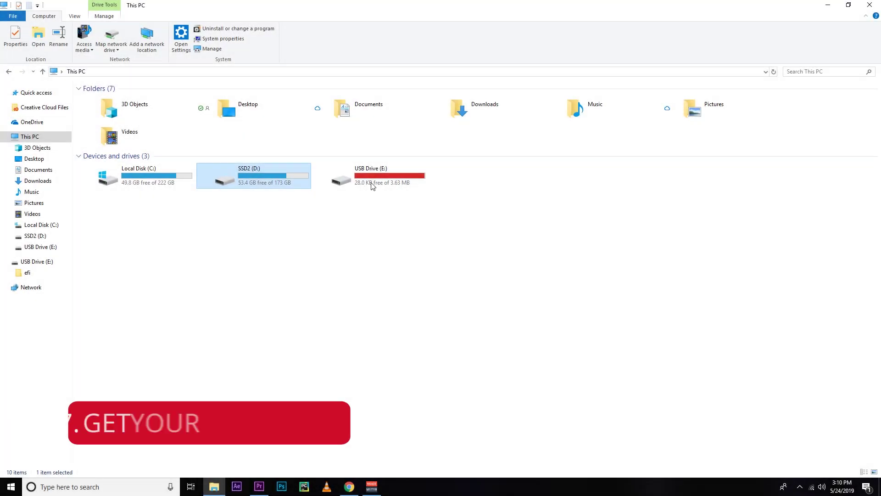
key("Right")
key("super")
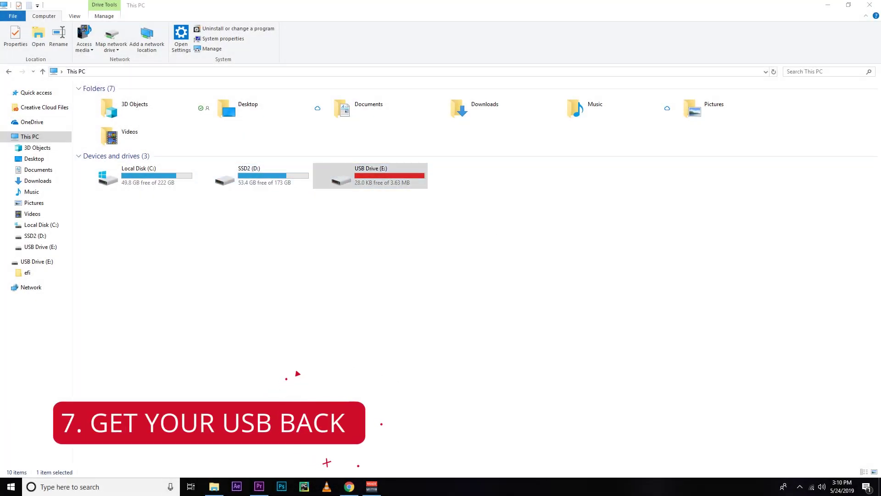
type("po")
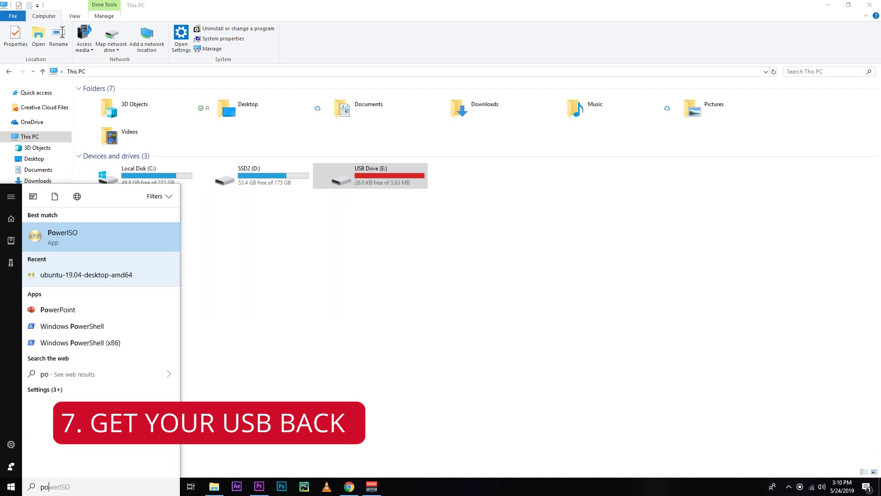
type("w")
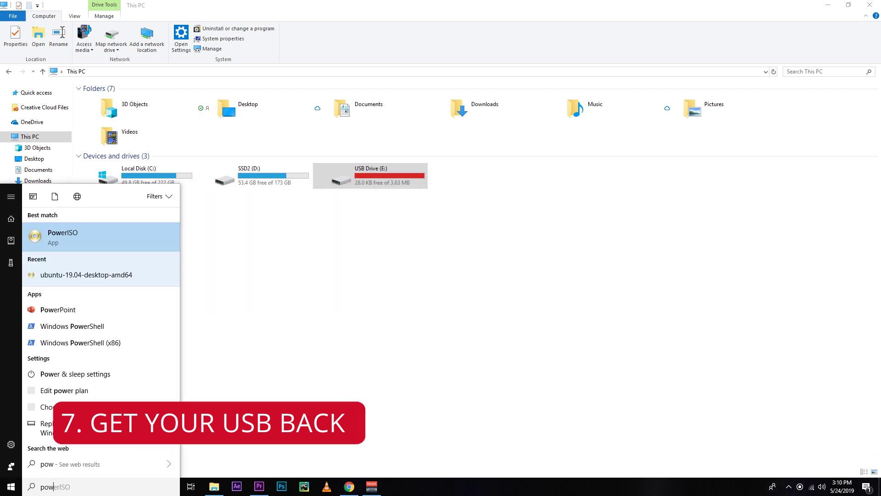
type("er")
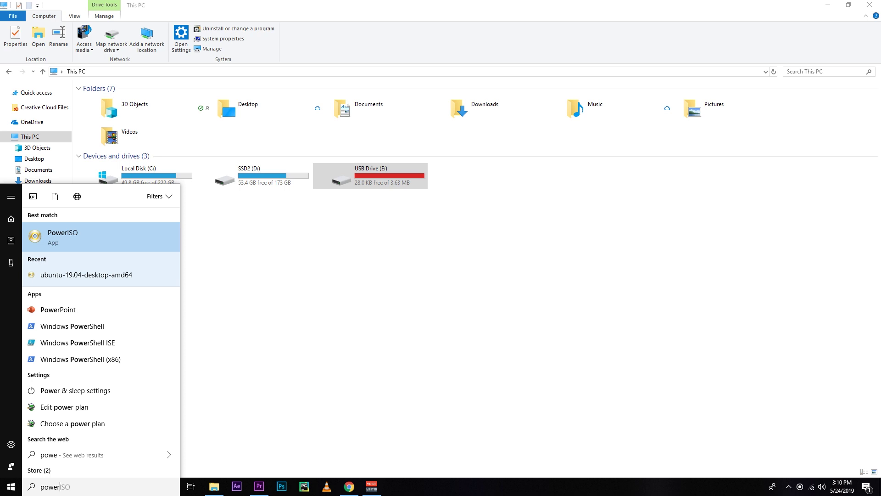
- Launch PowerISO as administrator and continue with the unregistered version
right_click(85, 245)
left_click(88, 252)
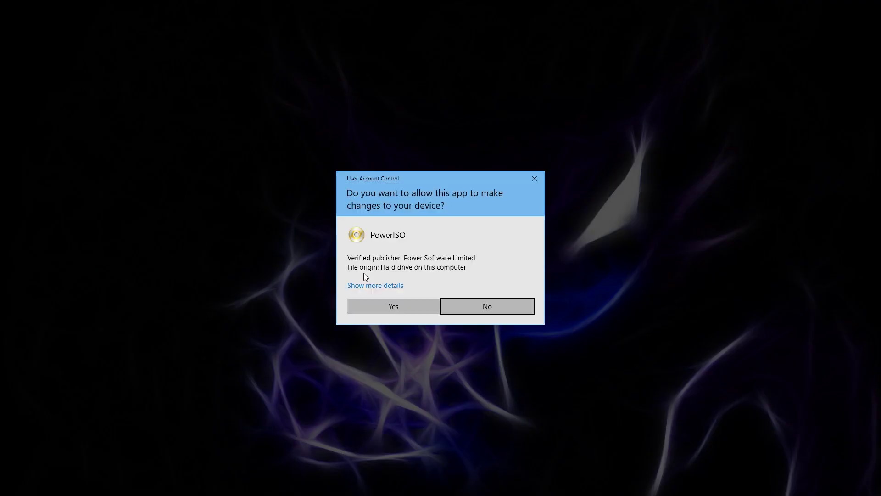
left_click(389, 306)
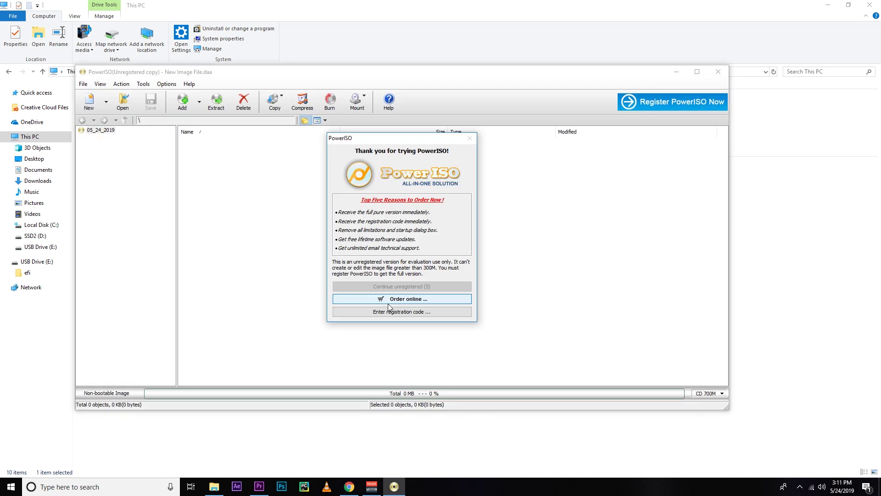
left_click(406, 286)
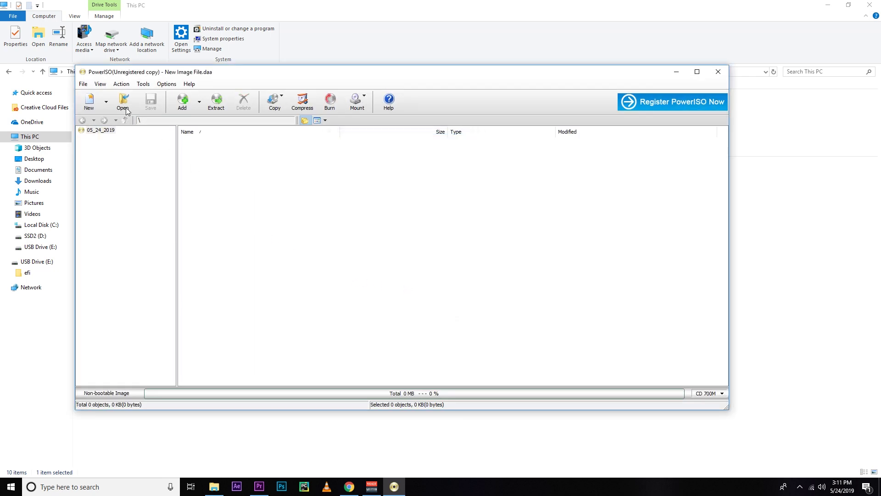
- Clean the 8 GB innostor USB drive E: with PowerISO's Clean USB drive tool
left_click(144, 84)
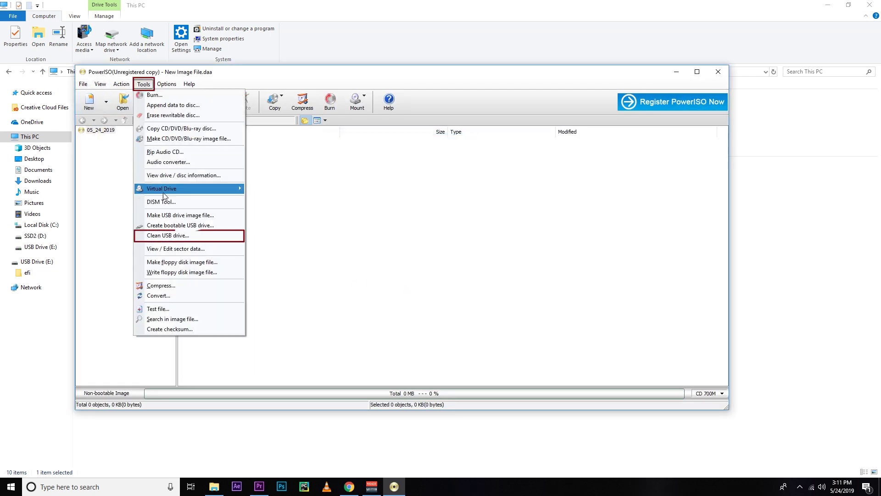
left_click(174, 236)
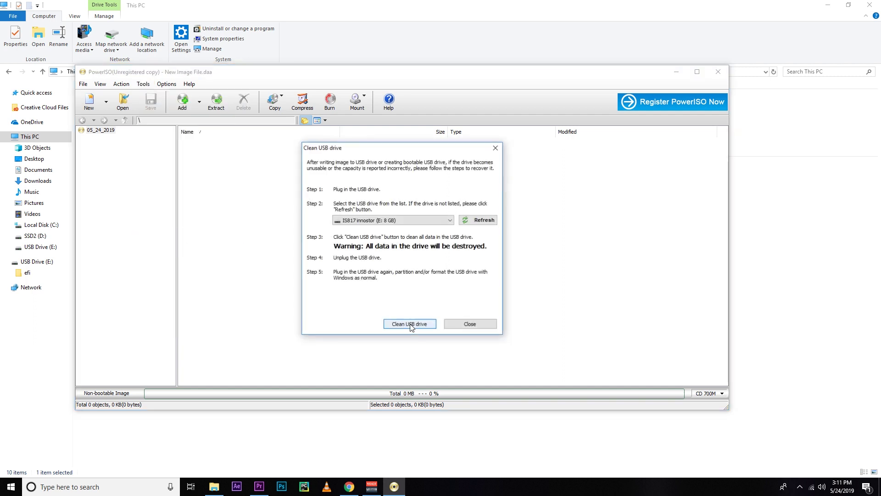
left_click(443, 222)
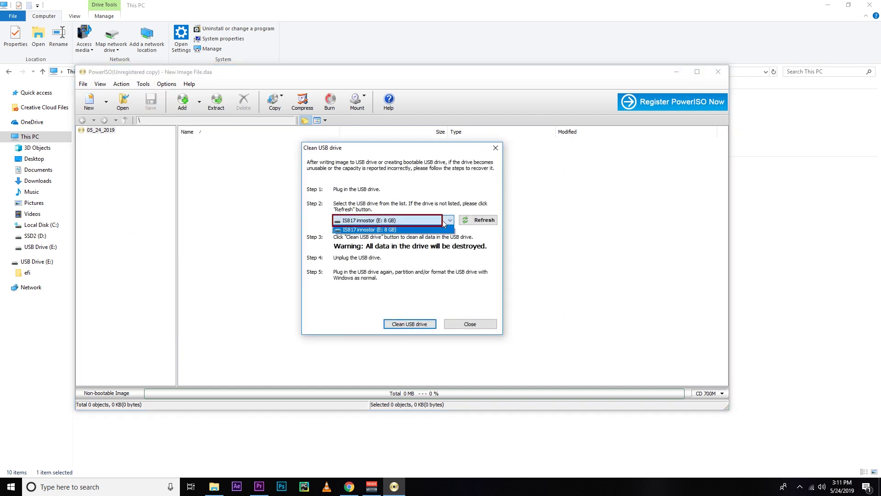
left_click(441, 229)
left_click(398, 326)
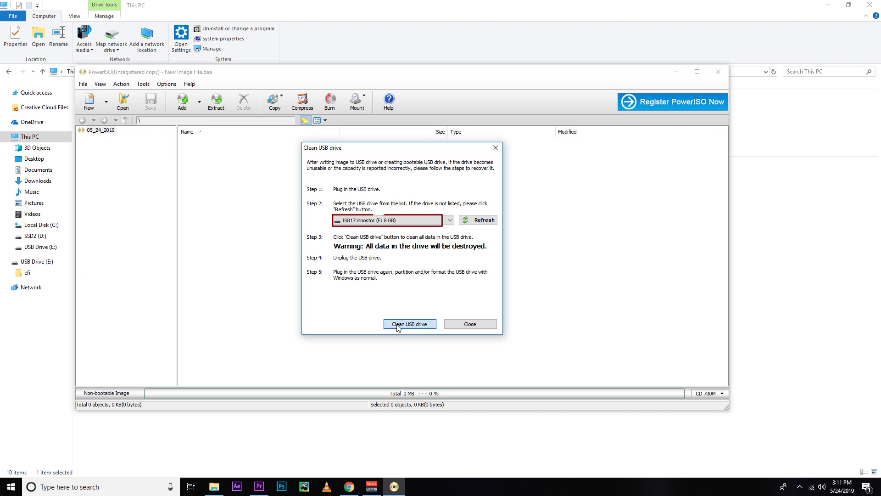
left_click(471, 278)
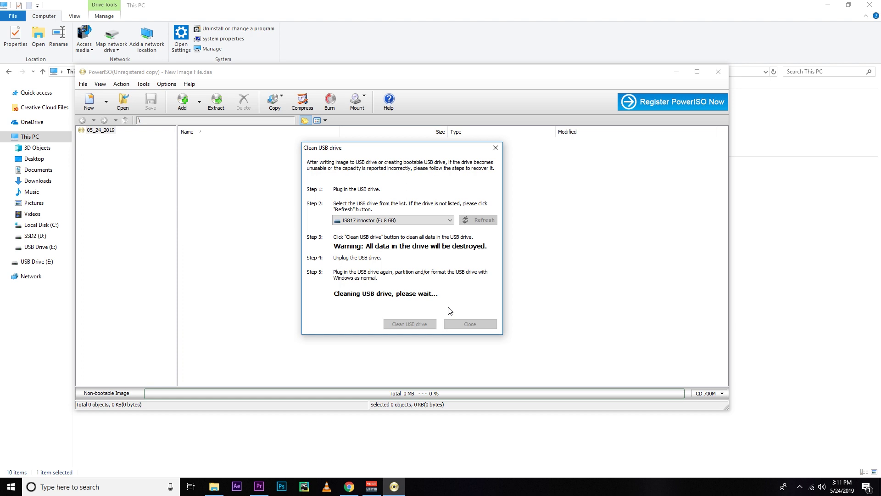
left_click(489, 270)
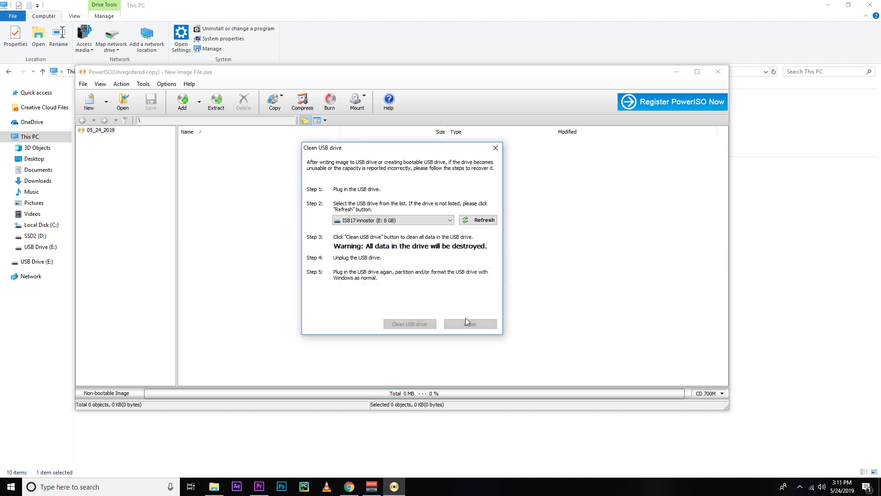
left_click(467, 322)
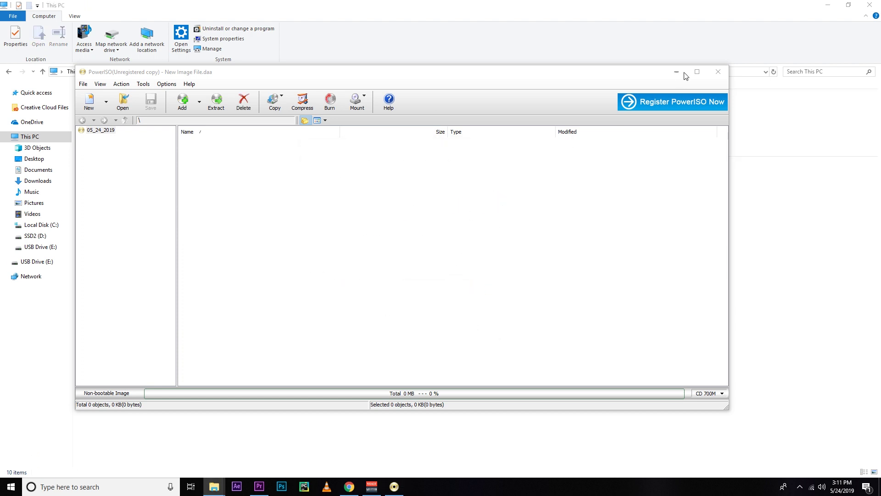
- Close PowerISO and format USB Drive (E:) through the Windows format prompt
left_click(717, 70)
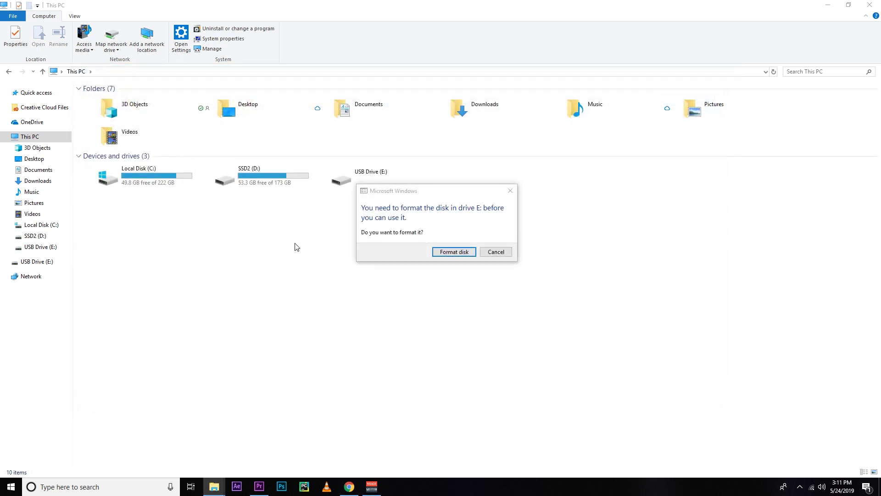
left_click(425, 240)
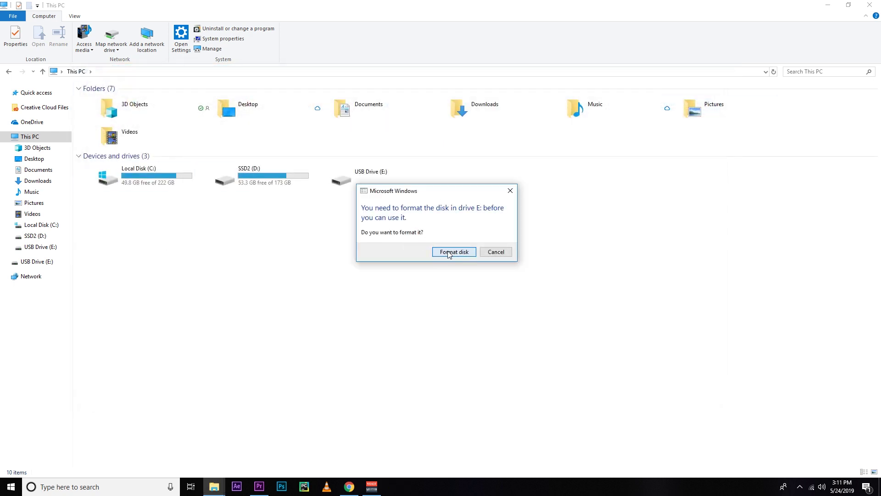
left_click(449, 252)
left_click(451, 349)
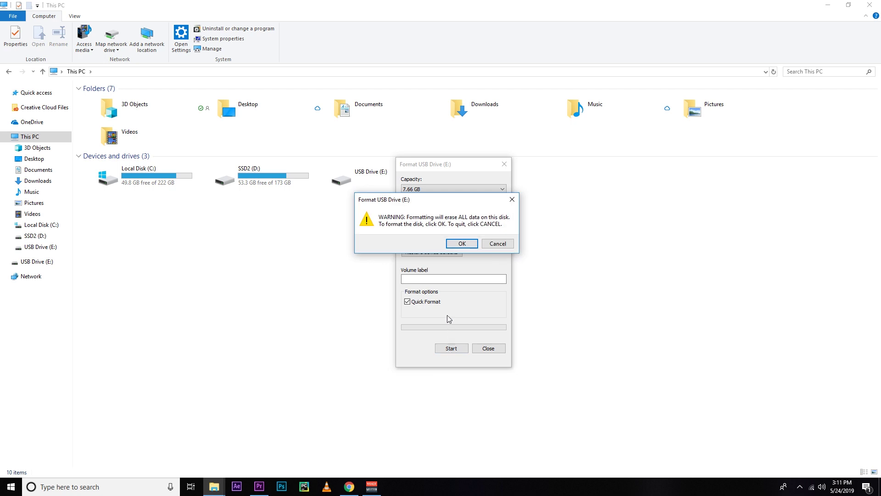
left_click(455, 244)
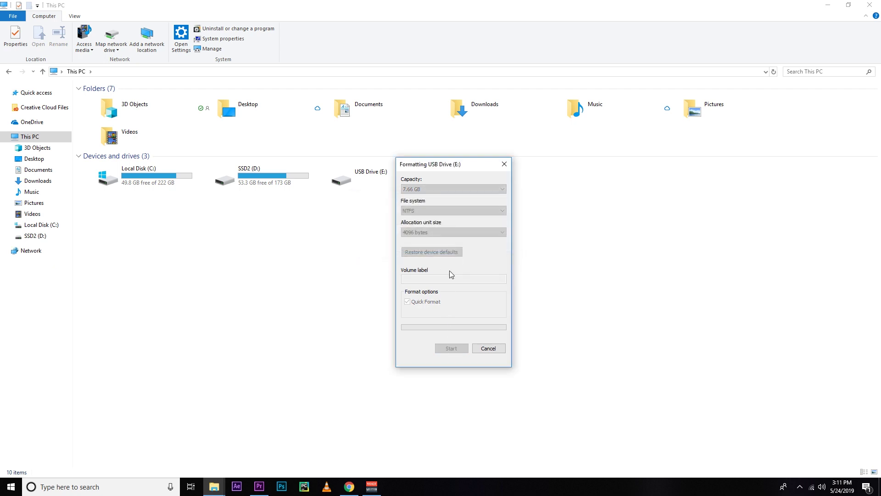
left_click(500, 247)
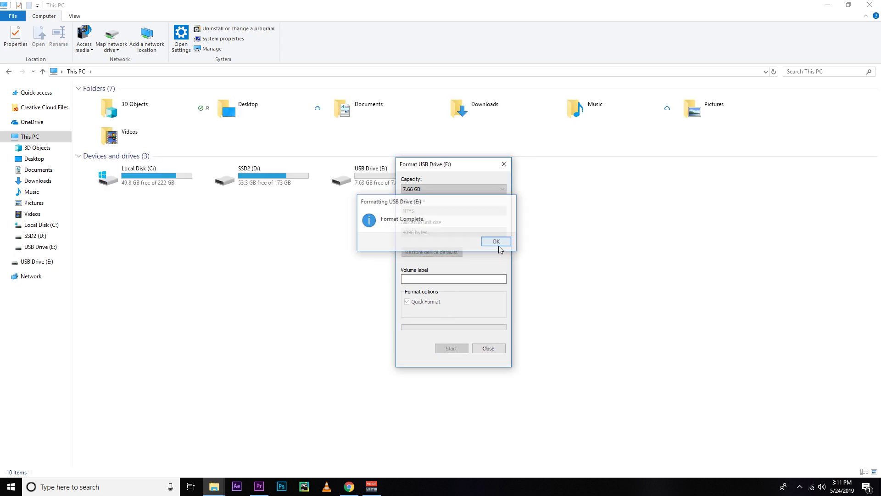
left_click(489, 348)
- Open USB Drive (E:) to confirm it is empty, then return to This PC
left_click(360, 177)
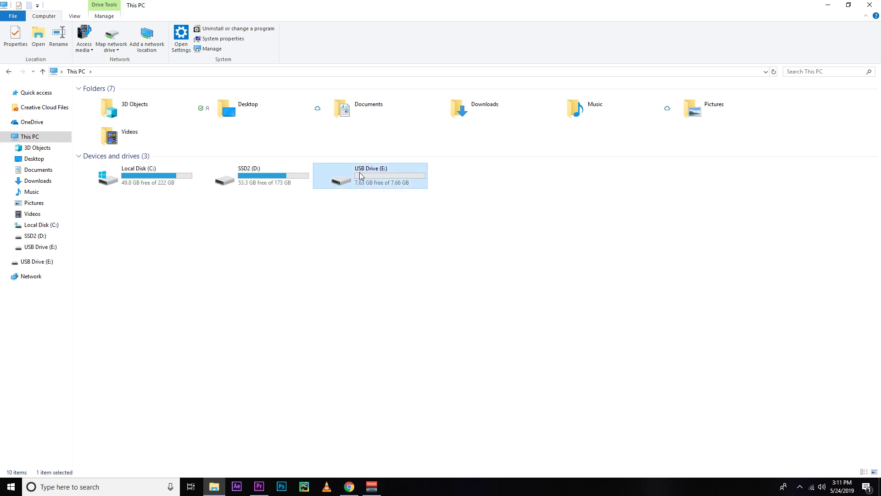
double_click(360, 176)
left_click(83, 73)
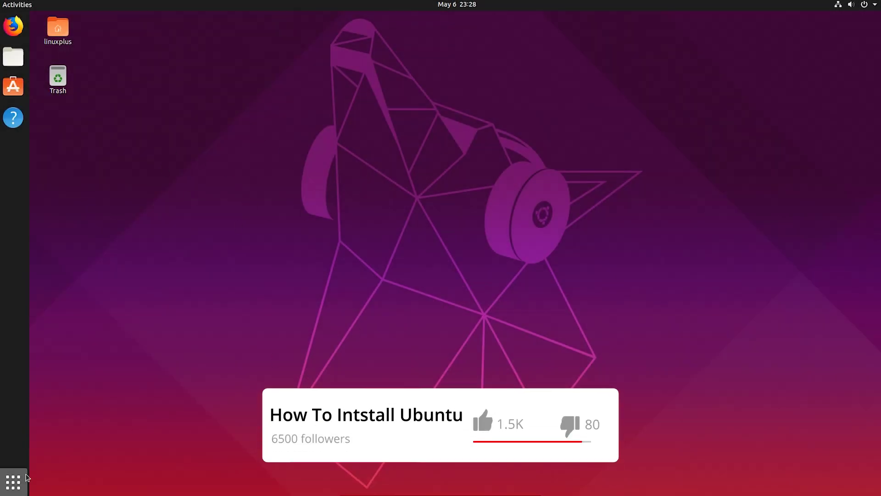
- Browse the applications grid, then launch Settings from the top-right system menu
left_click(13, 483)
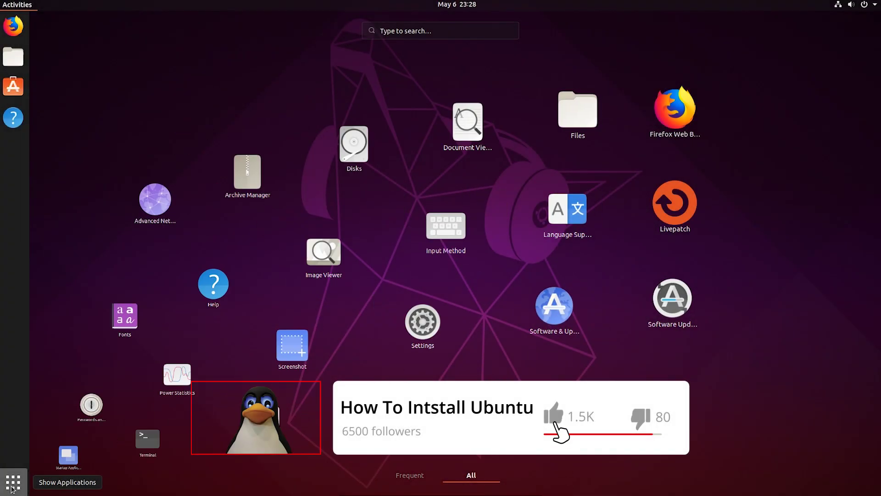
left_click(469, 230)
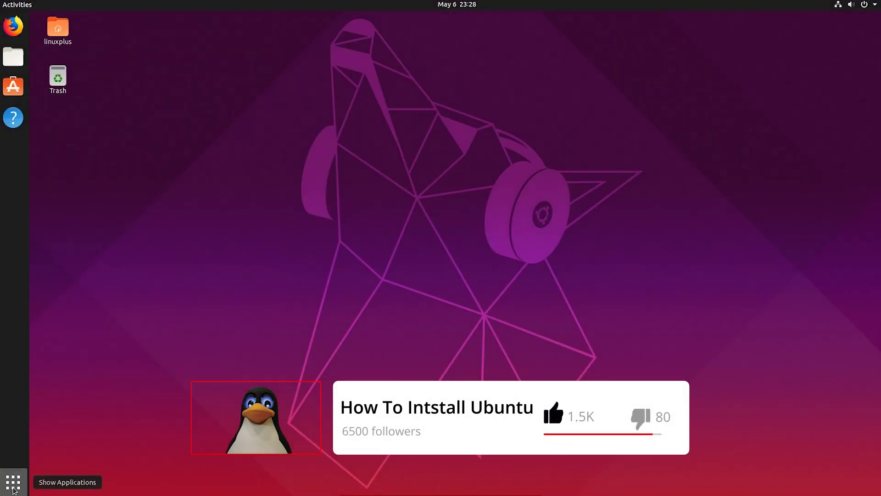
left_click(13, 487)
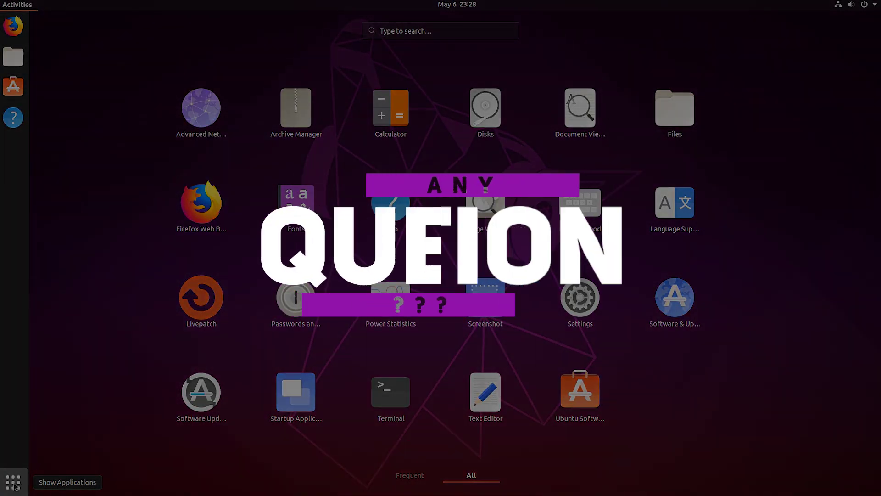
left_click(13, 488)
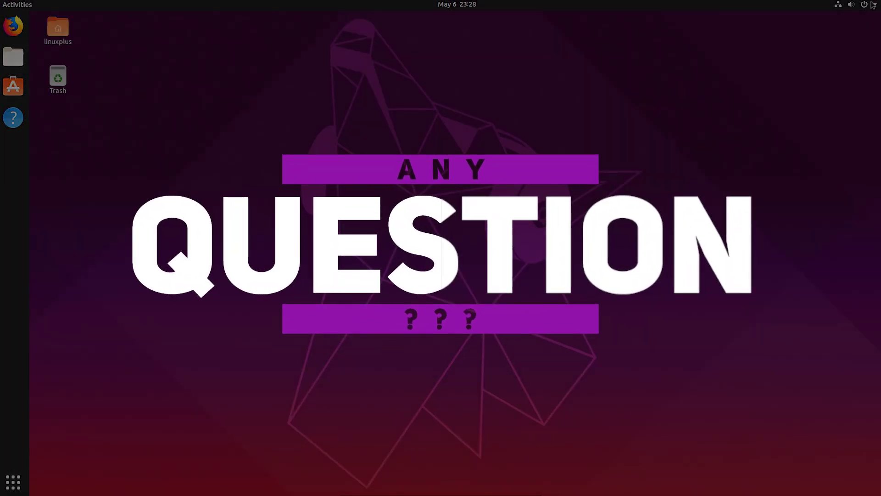
left_click(875, 4)
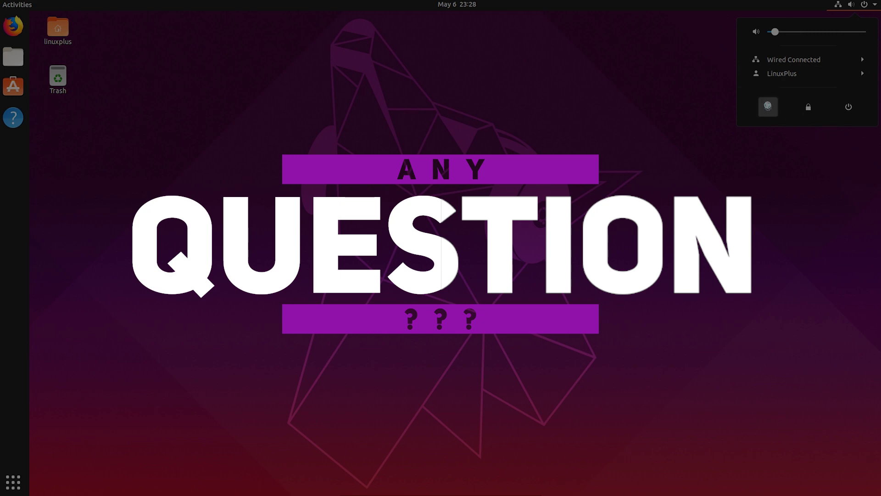
left_click(768, 106)
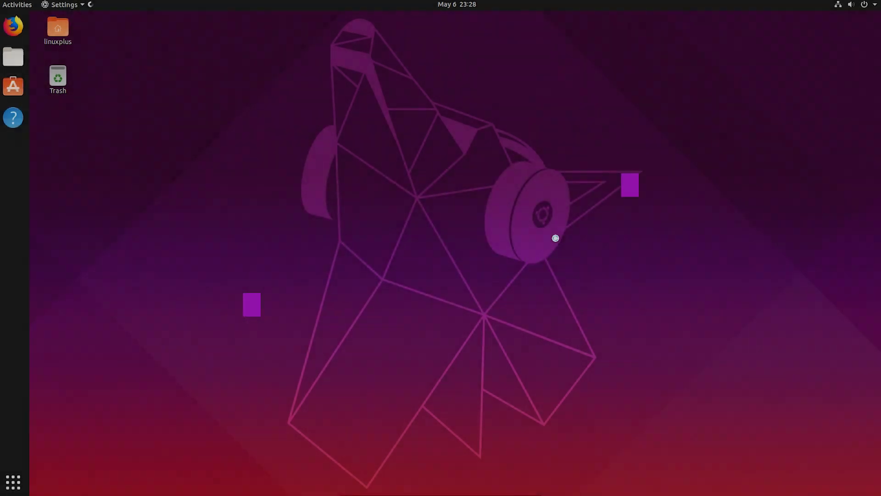